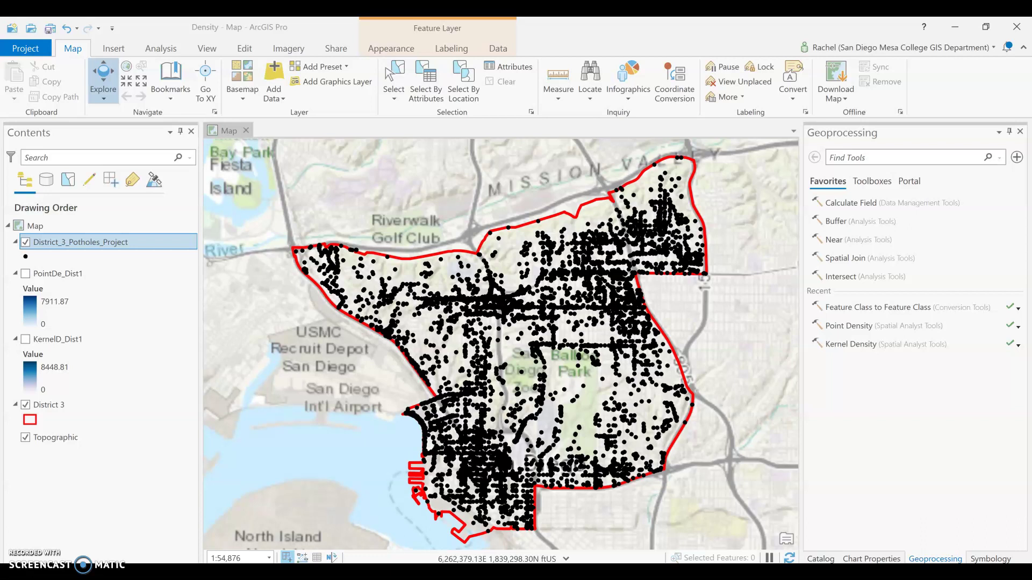
{"action": "left_click", "coordinate": [322, 456]}
{"action": "left_click", "coordinate": [307, 433]}
{"action": "left_click", "coordinate": [307, 454]}
Open the Point Density geoprocessing tool and read its help description
{"action": "left_click", "coordinate": [850, 326]}
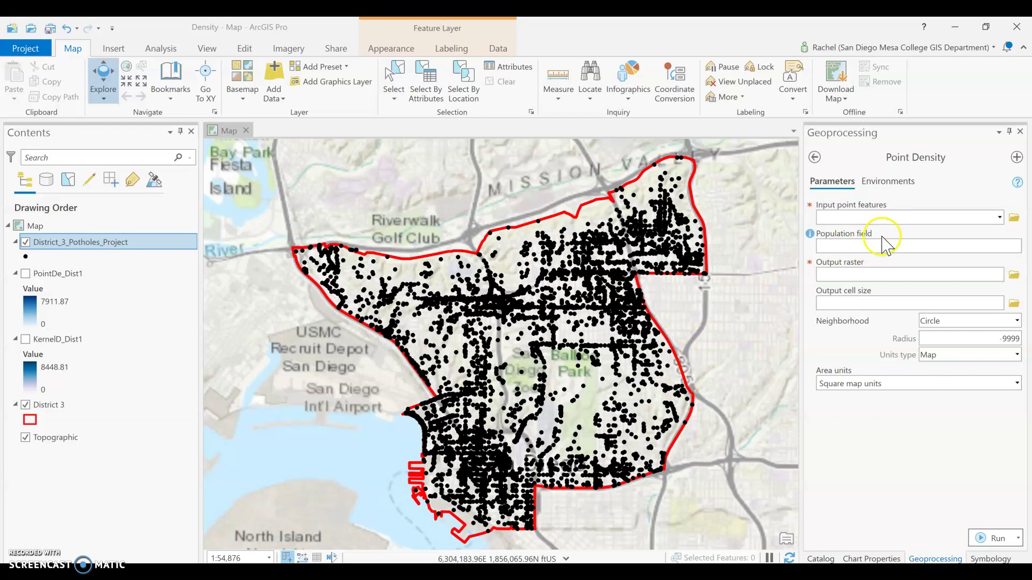
{"action": "mouse_move", "coordinate": [1018, 185]}
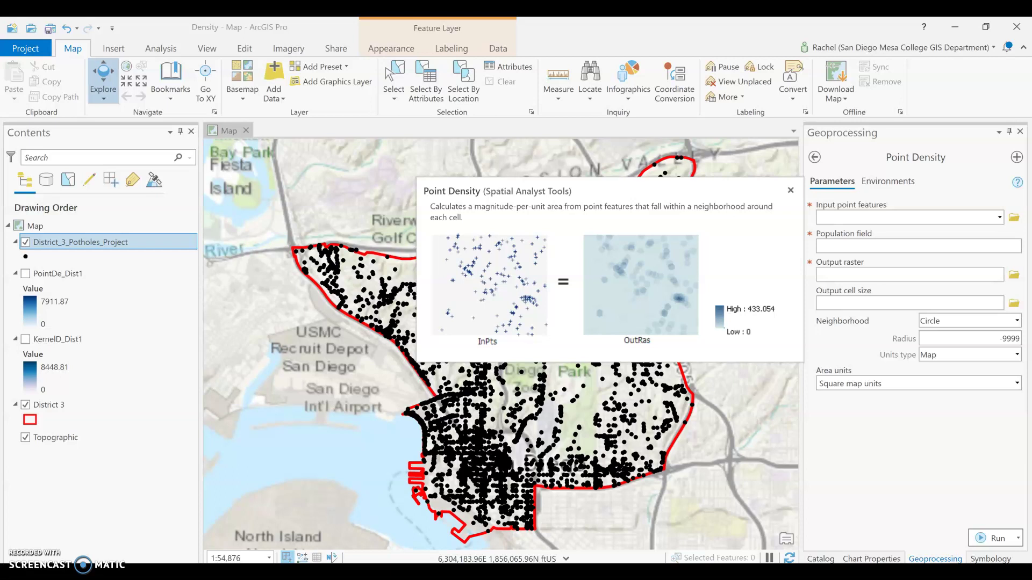
{"action": "left_click", "coordinate": [996, 326]}
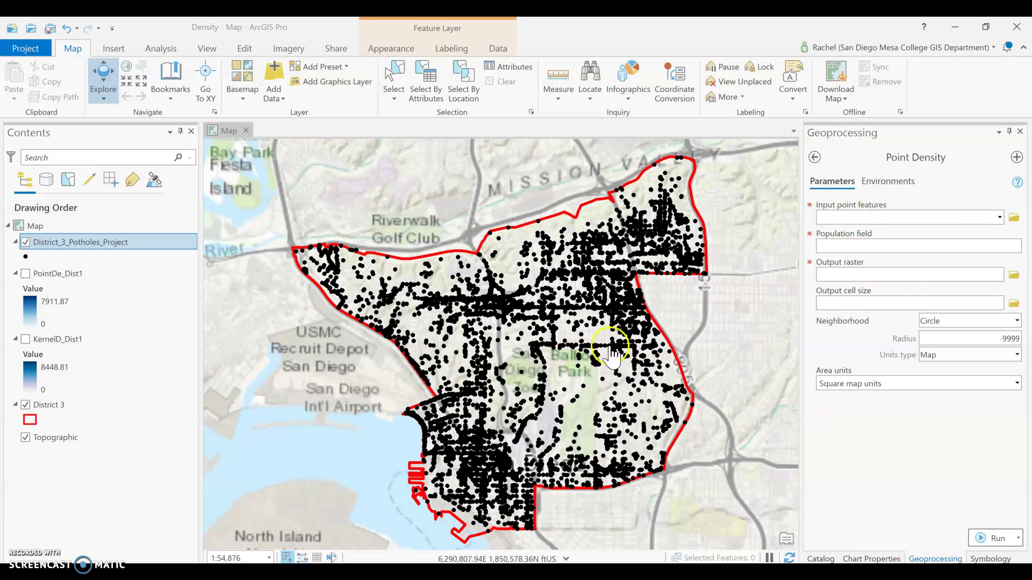
In the tool's environment settings, set the output coordinate system to NAD_1983_StatePlane_California_VI_FIPS_0406
{"action": "left_click", "coordinate": [903, 182]}
{"action": "left_click", "coordinate": [991, 235]}
{"action": "left_click", "coordinate": [938, 268]}
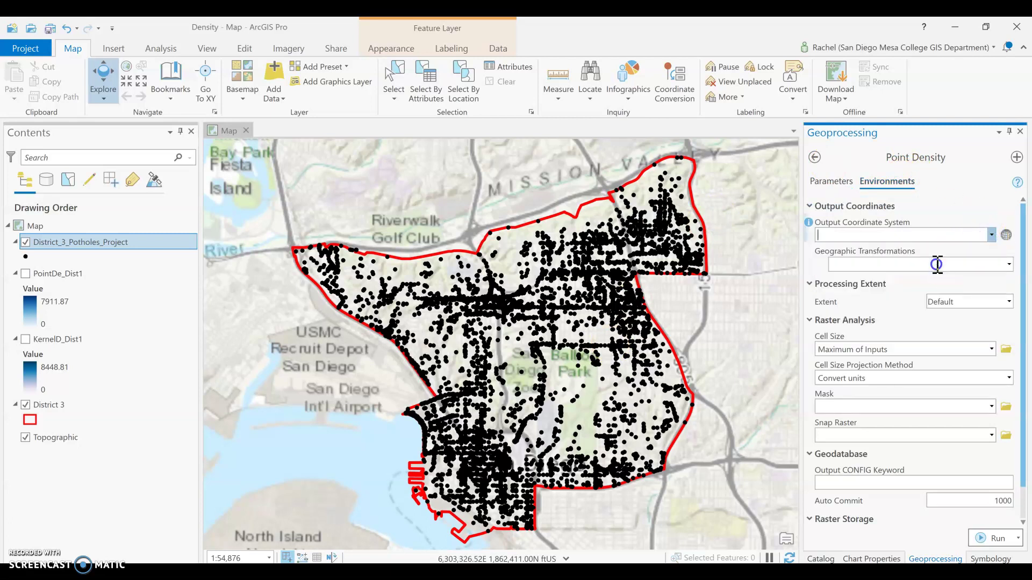
Set the raster analysis mask and the processing extent to the District 3 layer
{"action": "scroll", "coordinate": [895, 330], "scroll_direction": "down", "scroll_amount": 1}
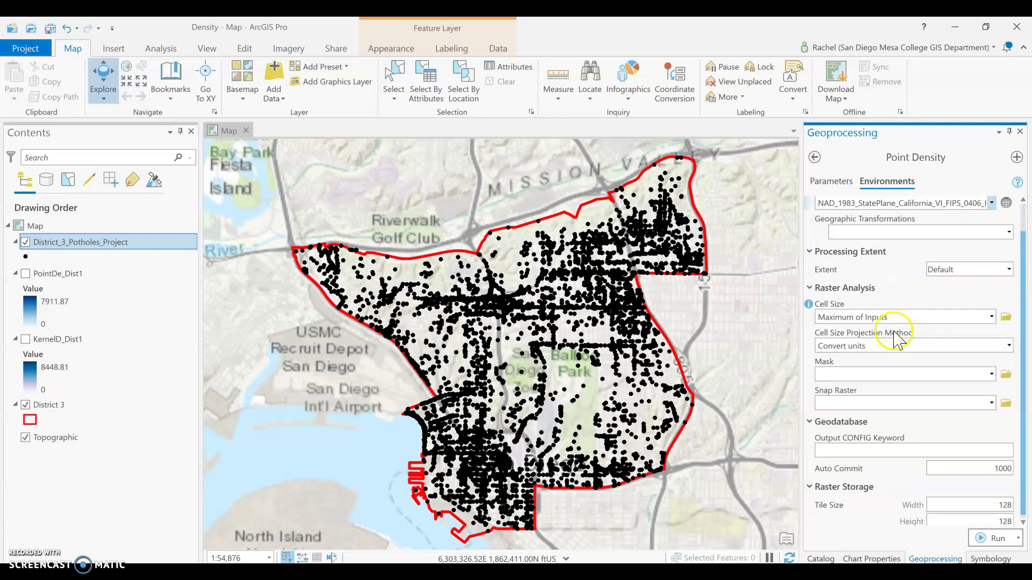
{"action": "left_click", "coordinate": [992, 370]}
{"action": "left_click", "coordinate": [839, 431]}
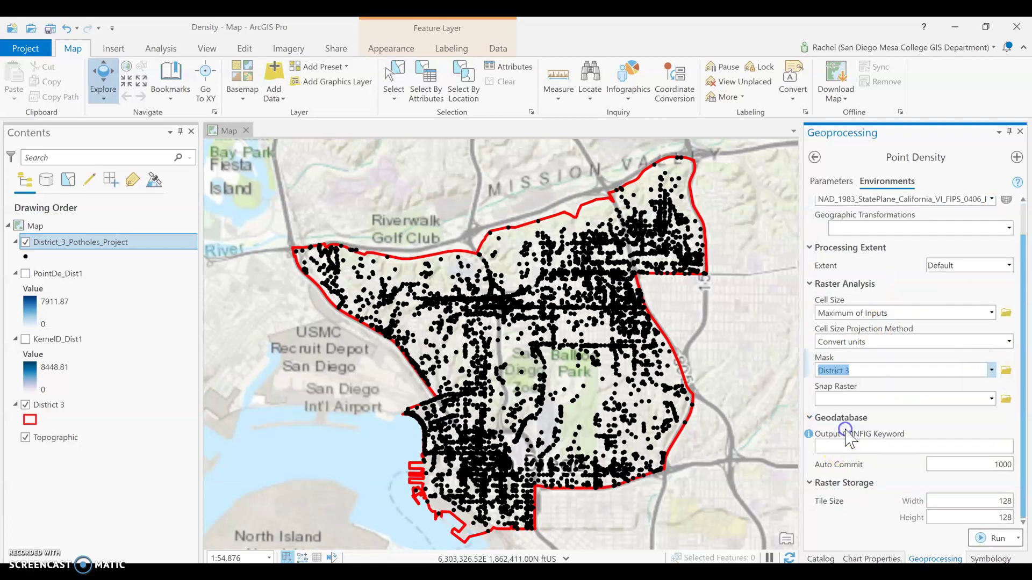
{"action": "scroll", "coordinate": [893, 312], "scroll_direction": "up", "scroll_amount": 1}
{"action": "left_click", "coordinate": [1006, 302]}
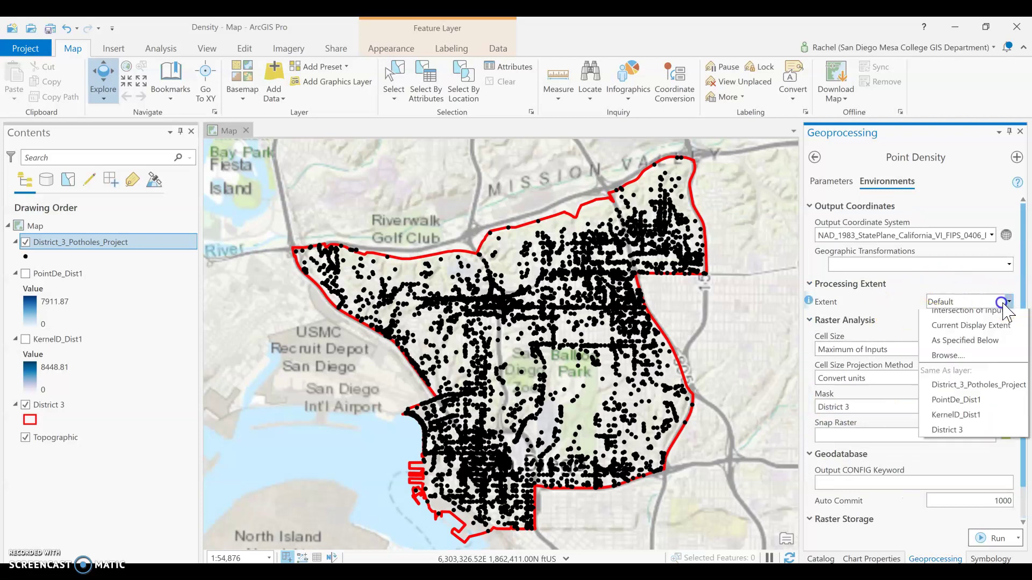
{"action": "left_click", "coordinate": [966, 463]}
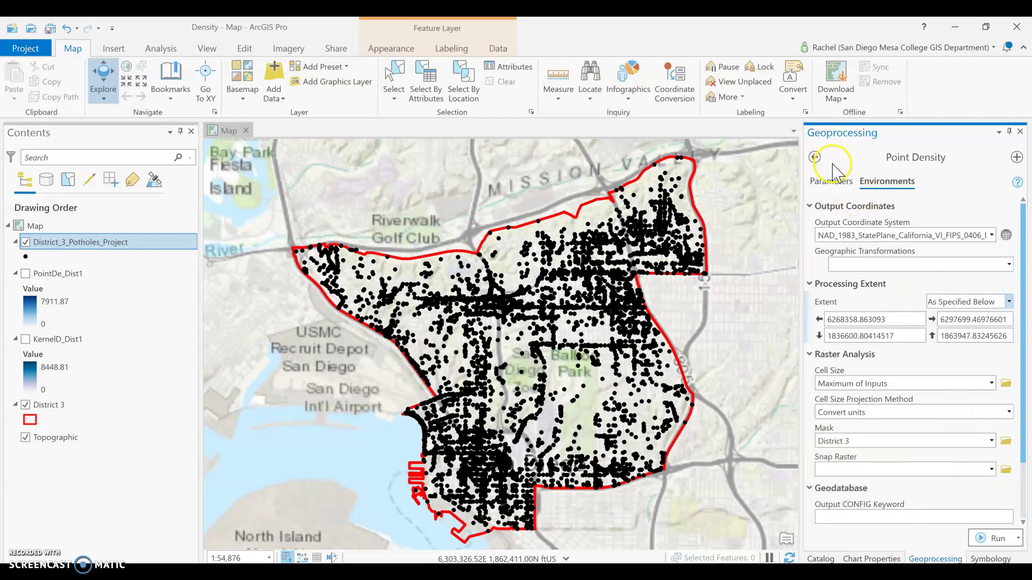
Set the Point Density input to District_3_Potholes_Project and keep the population field as NONE
{"action": "left_click", "coordinate": [831, 181]}
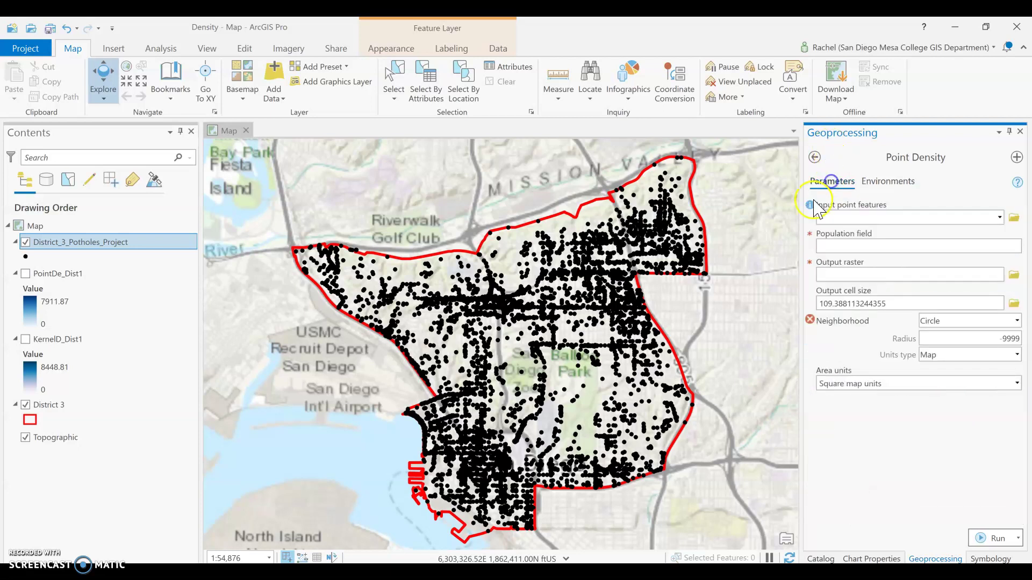
{"action": "left_click", "coordinate": [1000, 218]}
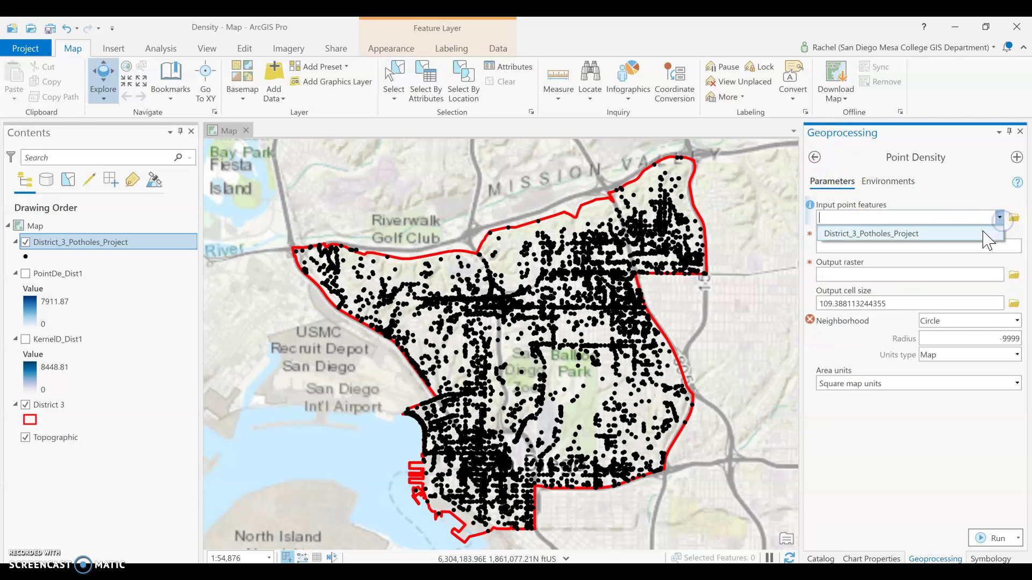
{"action": "left_click", "coordinate": [988, 235]}
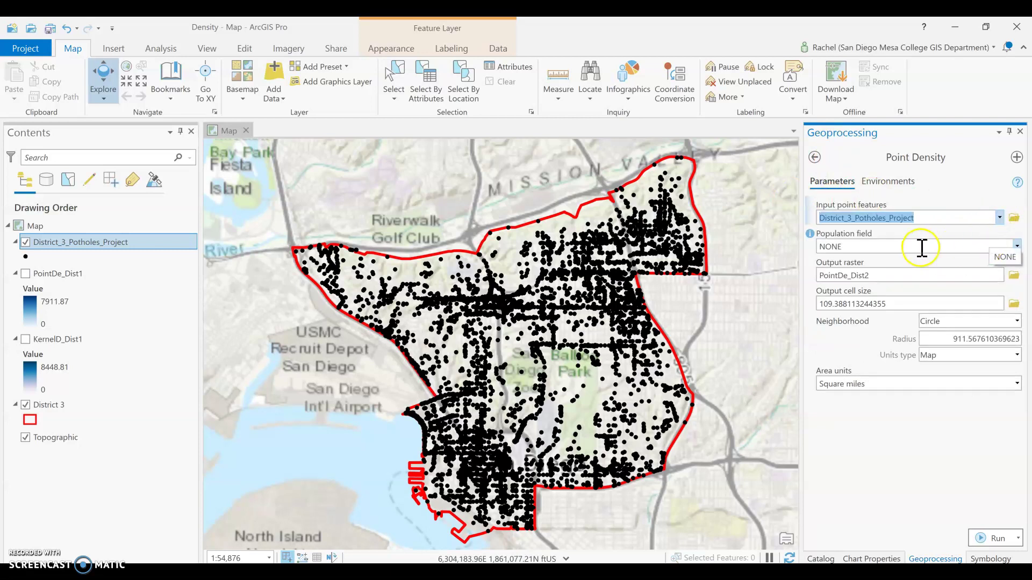
{"action": "left_click", "coordinate": [1017, 246]}
{"action": "left_click", "coordinate": [1017, 246]}
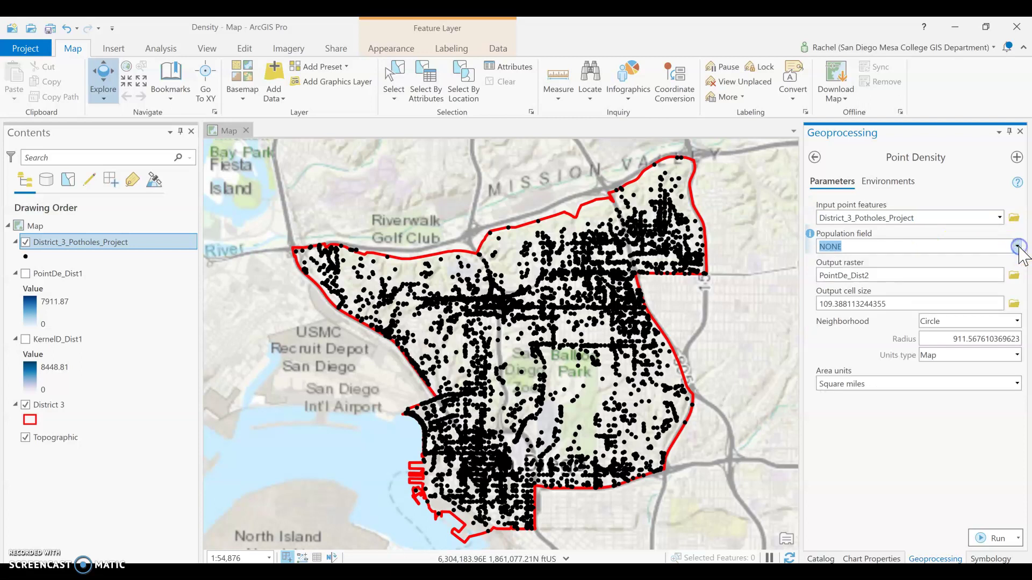
Name the output raster PointDens_Dist3 in the Density geodatabase
{"action": "left_click", "coordinate": [890, 275]}
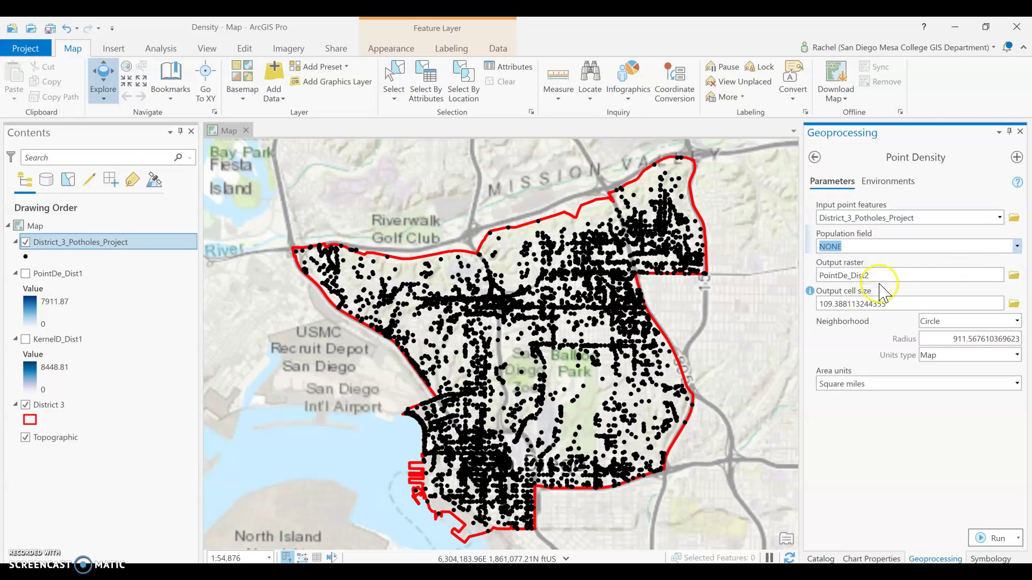
{"action": "key", "text": "shift+End"}
{"action": "left_click", "coordinate": [895, 318]}
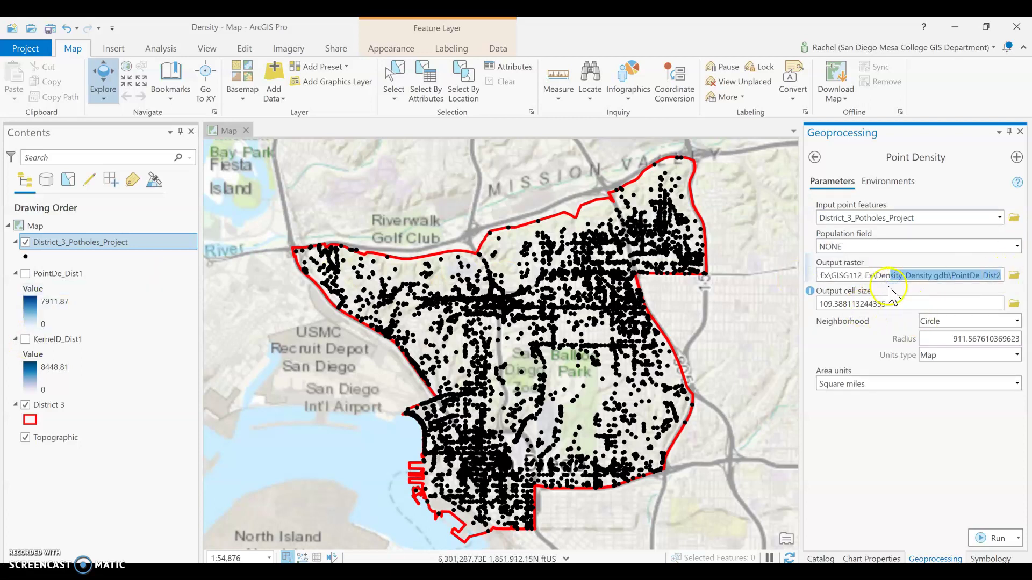
{"action": "left_click", "coordinate": [976, 277]}
{"action": "key", "text": "shift+End"}
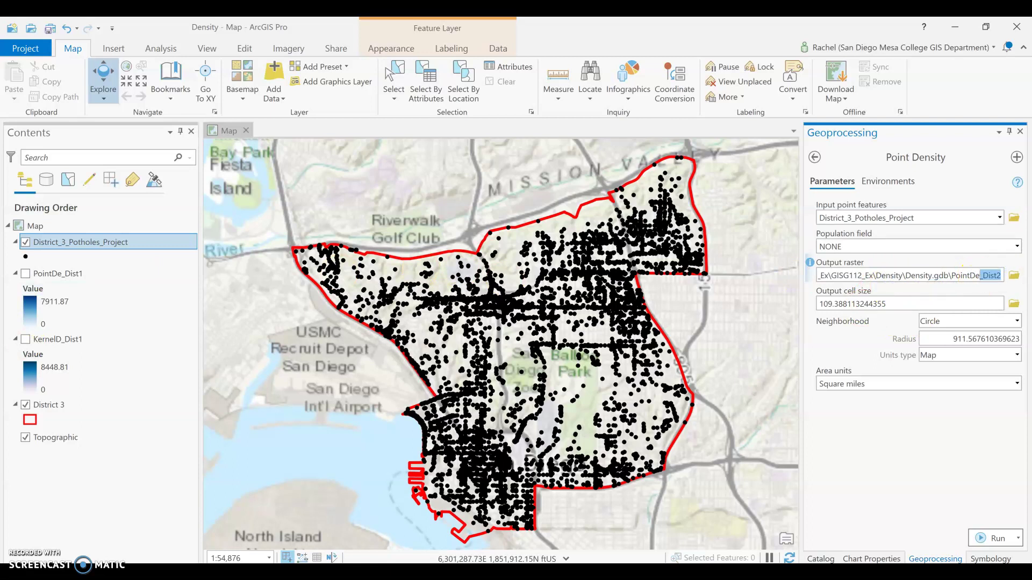
{"action": "type", "text": "ns_Dist3"}
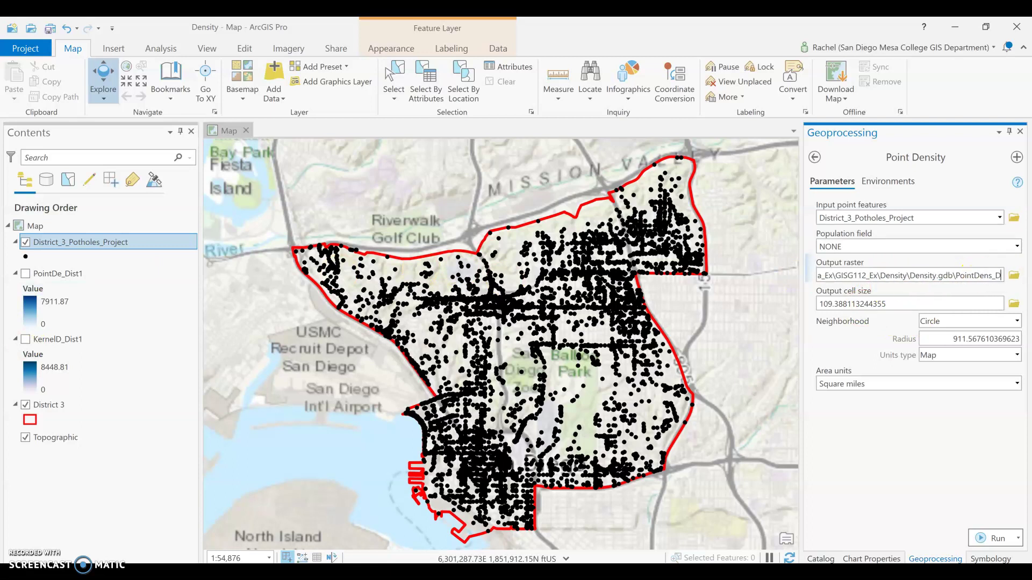
{"action": "left_click", "coordinate": [920, 302]}
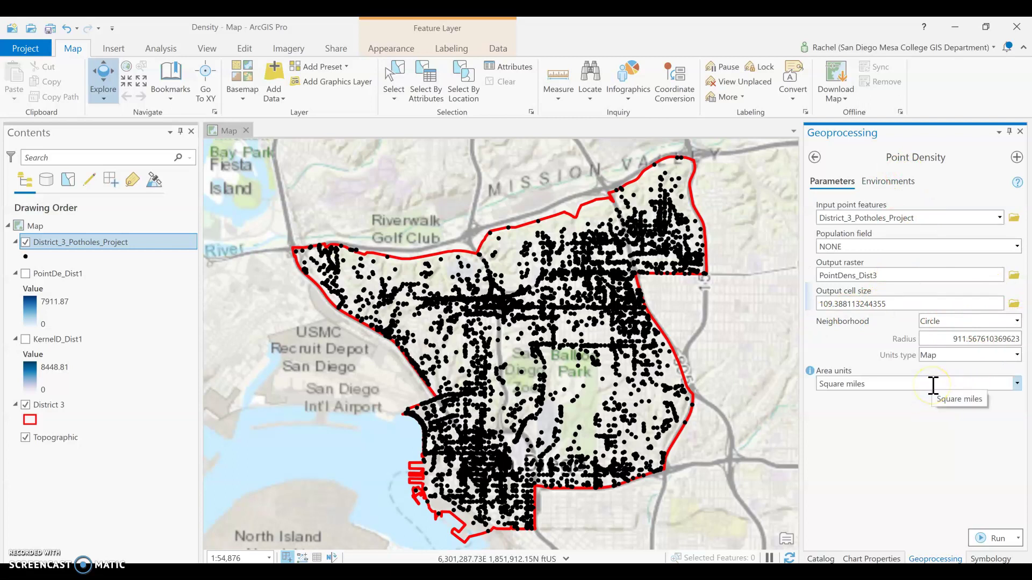
Check the units type of the search radius and read the help on area units
{"action": "left_click", "coordinate": [960, 355]}
{"action": "left_click", "coordinate": [962, 361]}
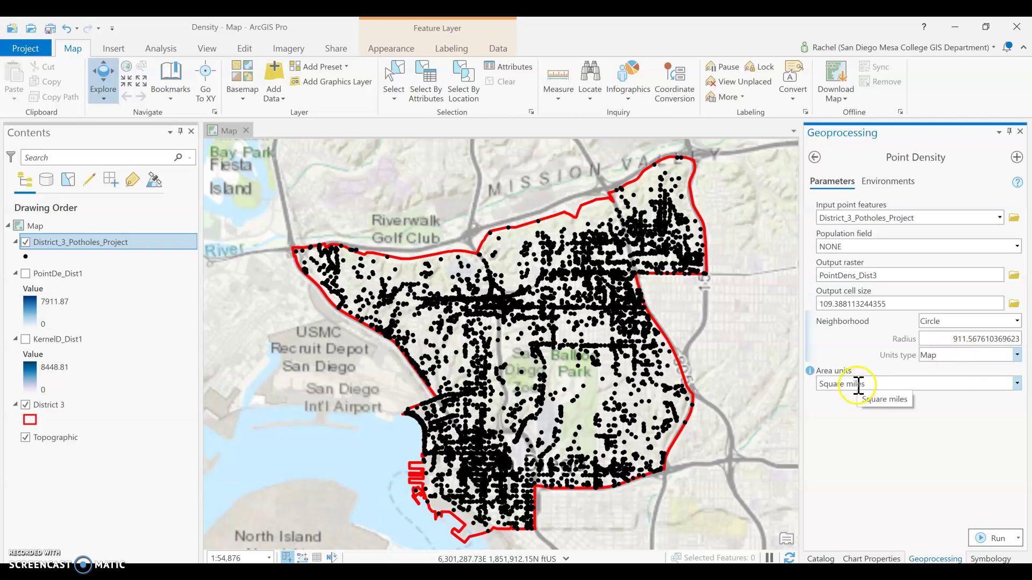
{"action": "left_click", "coordinate": [813, 368]}
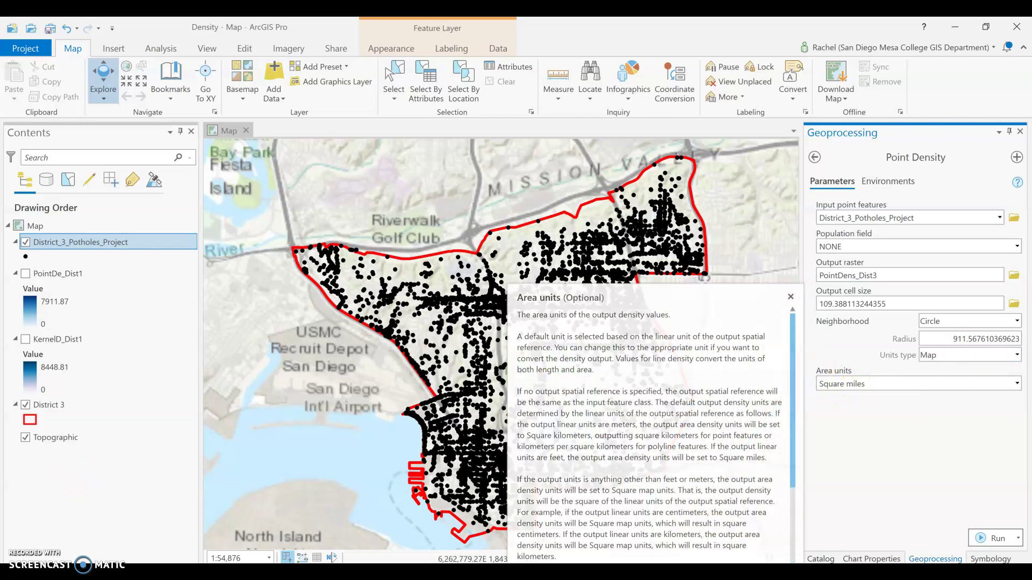
{"action": "left_click", "coordinate": [76, 491]}
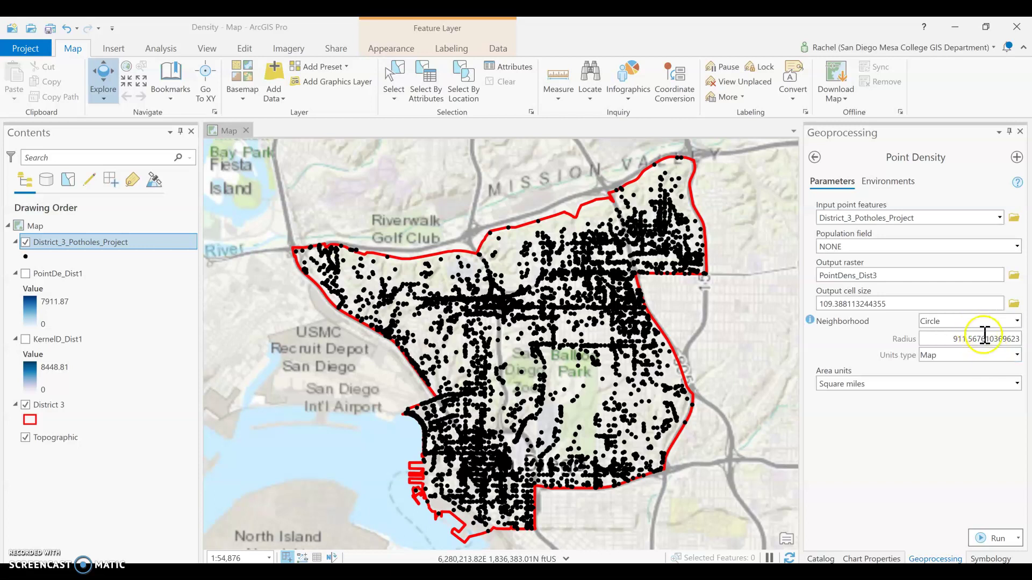
Review the available neighborhood shapes, keeping Circle, and examine the radius value
{"action": "left_click", "coordinate": [1018, 321]}
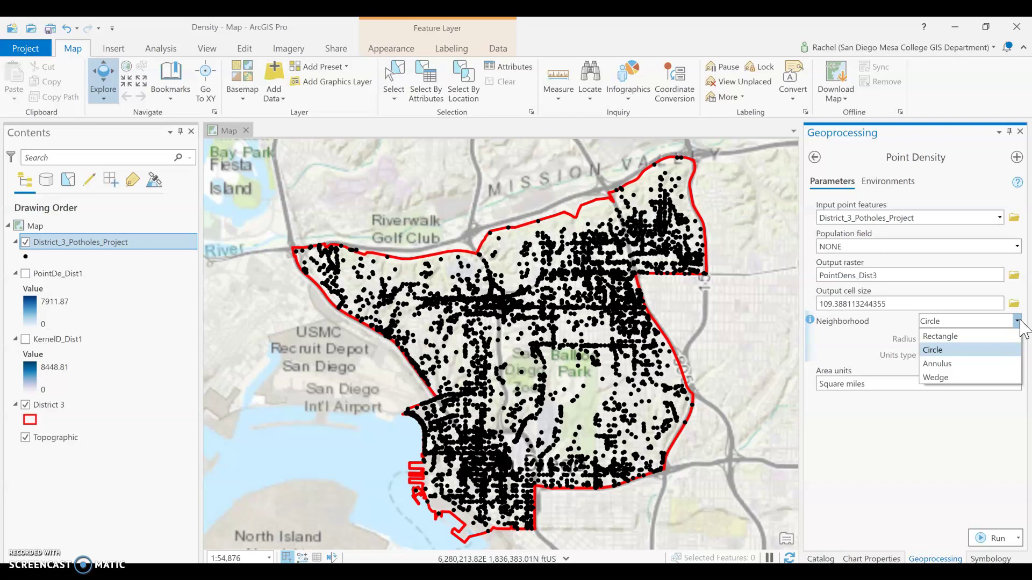
{"action": "left_click", "coordinate": [1018, 321]}
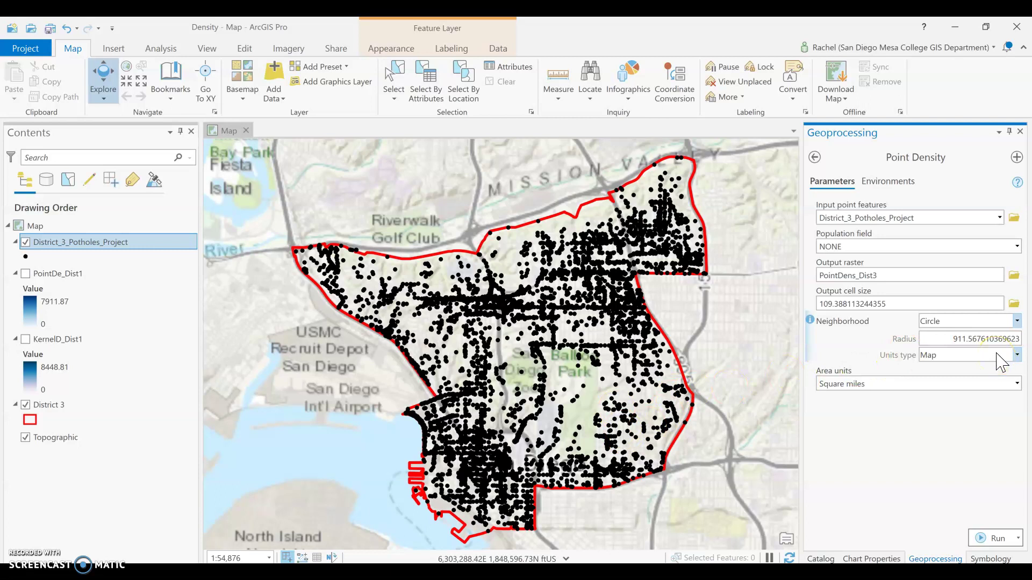
{"action": "left_click", "coordinate": [946, 339]}
{"action": "key", "text": "ctrl+a"}
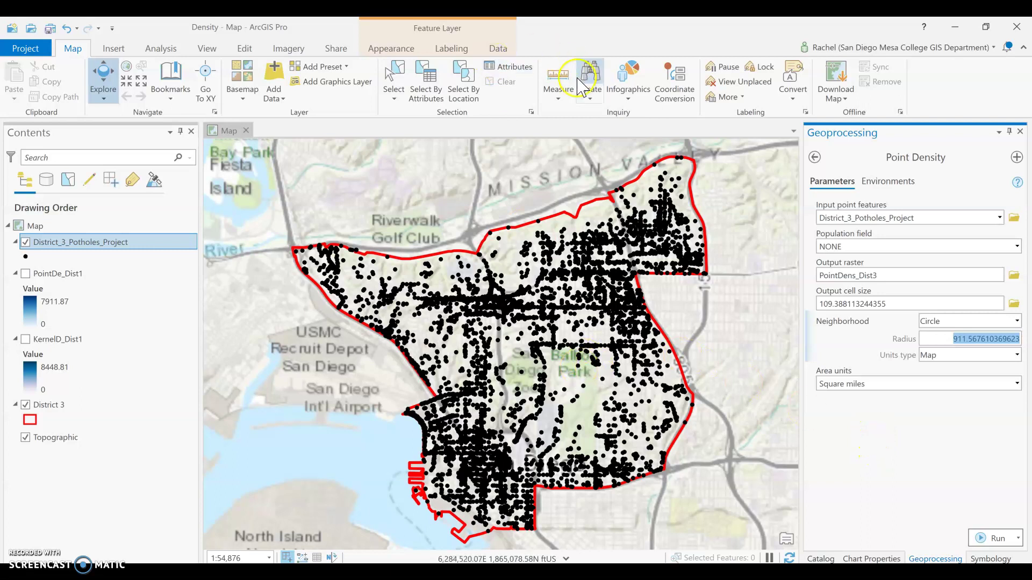
Start Measure Distance on the map around Balboa Park, keeping Planar mode and setting the units to Feet
{"action": "left_click", "coordinate": [559, 99]}
{"action": "left_click", "coordinate": [572, 120]}
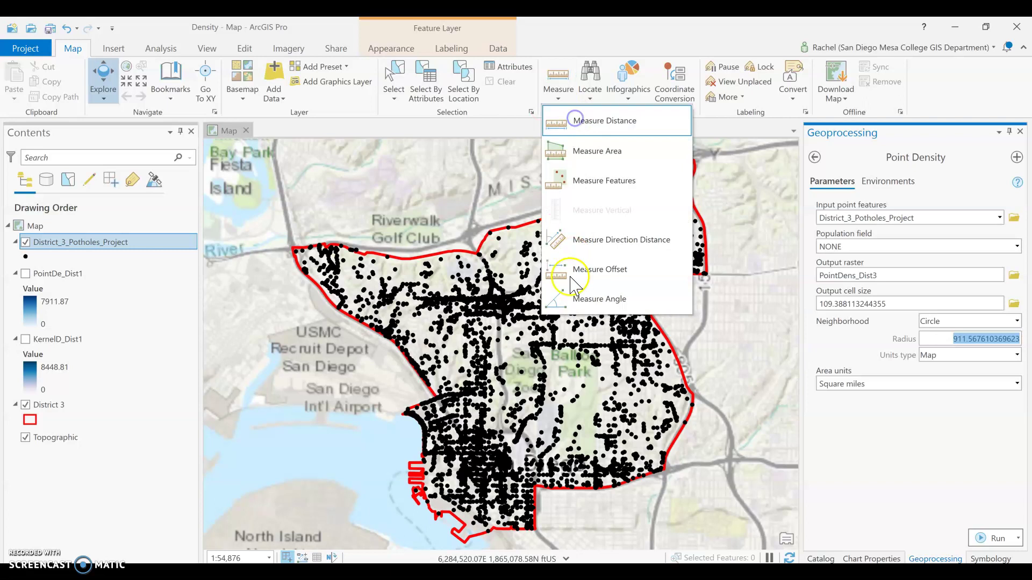
{"action": "scroll", "coordinate": [589, 378], "scroll_direction": "up", "scroll_amount": 2}
{"action": "scroll", "coordinate": [589, 379], "scroll_direction": "up", "scroll_amount": 2}
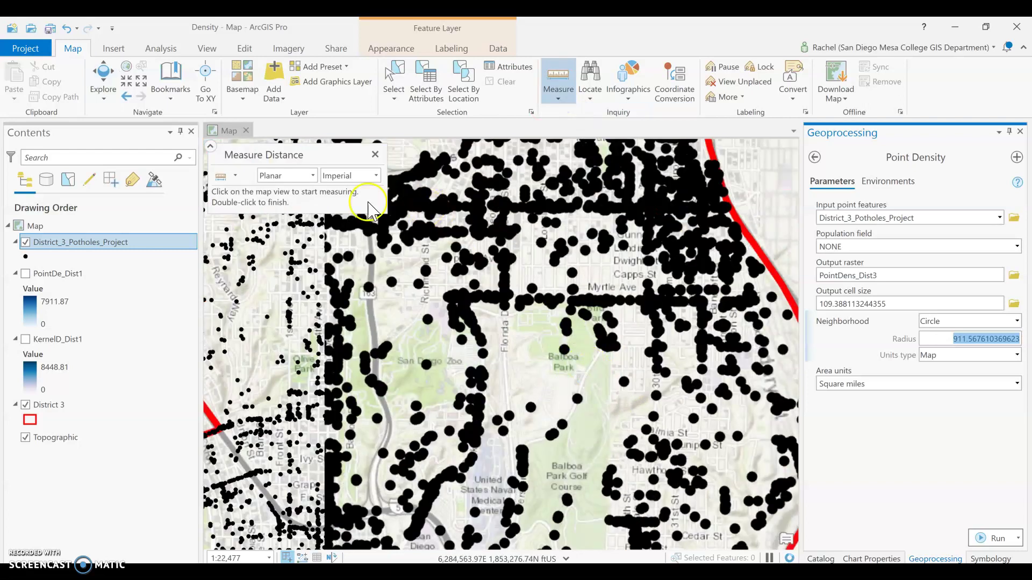
{"action": "left_click", "coordinate": [314, 176]}
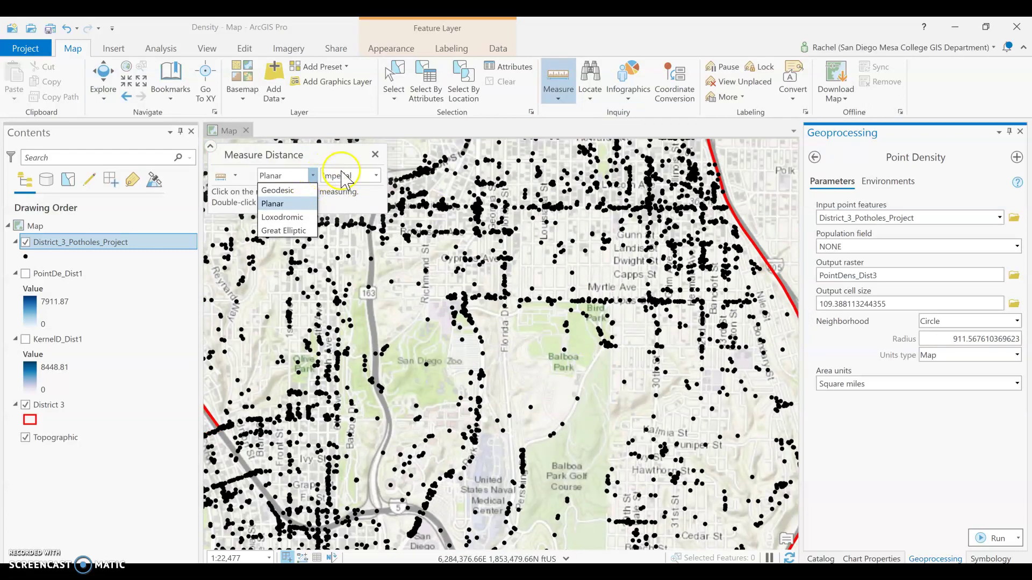
{"action": "left_click", "coordinate": [340, 177]}
{"action": "left_click", "coordinate": [347, 177]}
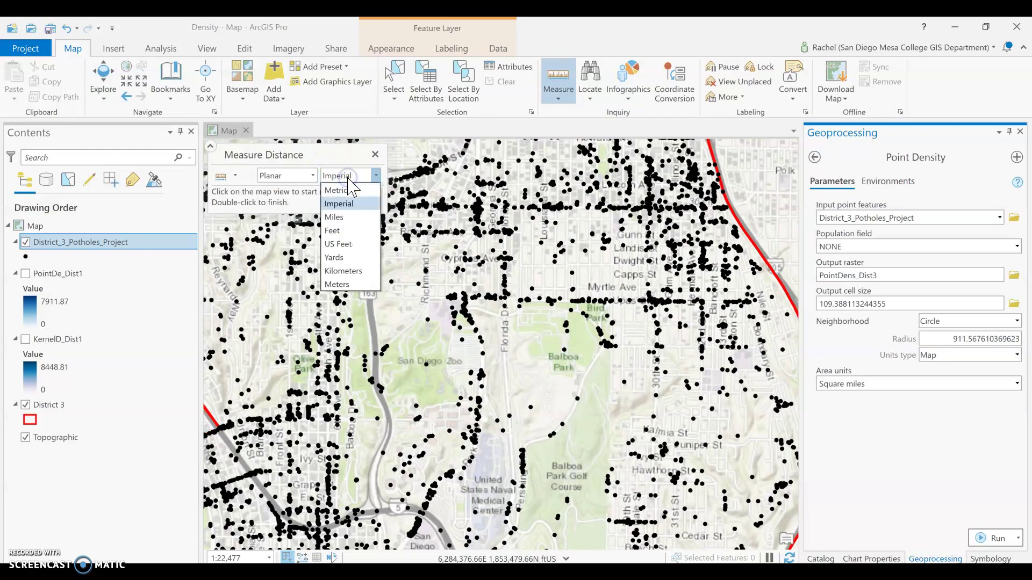
{"action": "left_click", "coordinate": [335, 232]}
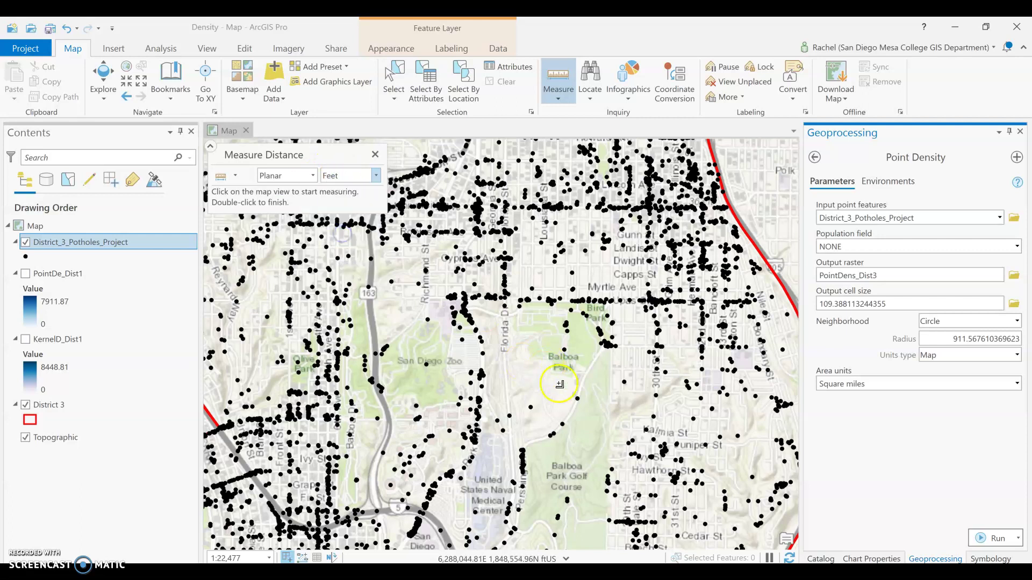
Measure an east-west distance of about 900 ft just north of Balboa Park and inspect it at street level
{"action": "left_click", "coordinate": [521, 290]}
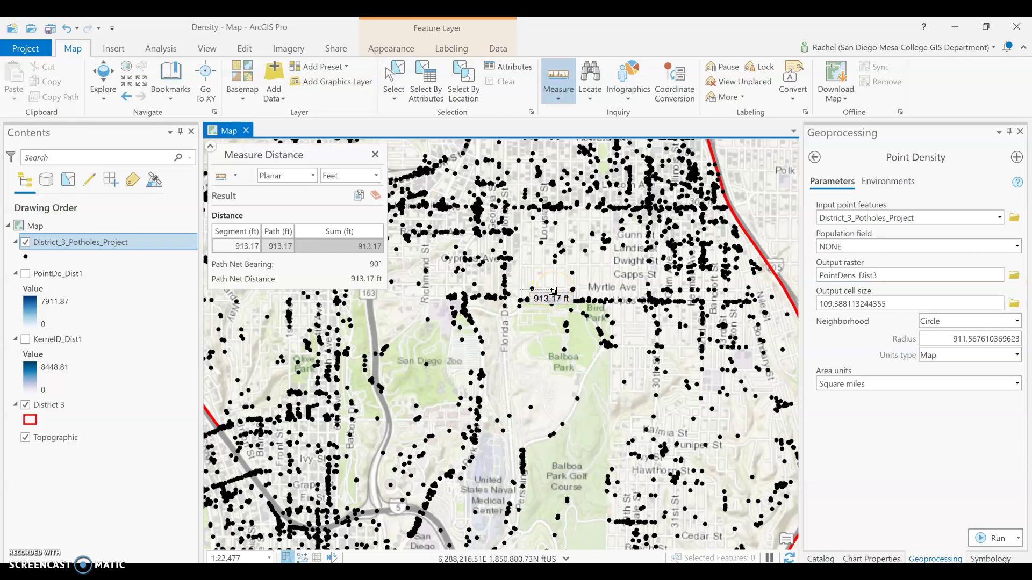
{"action": "left_click", "coordinate": [553, 290]}
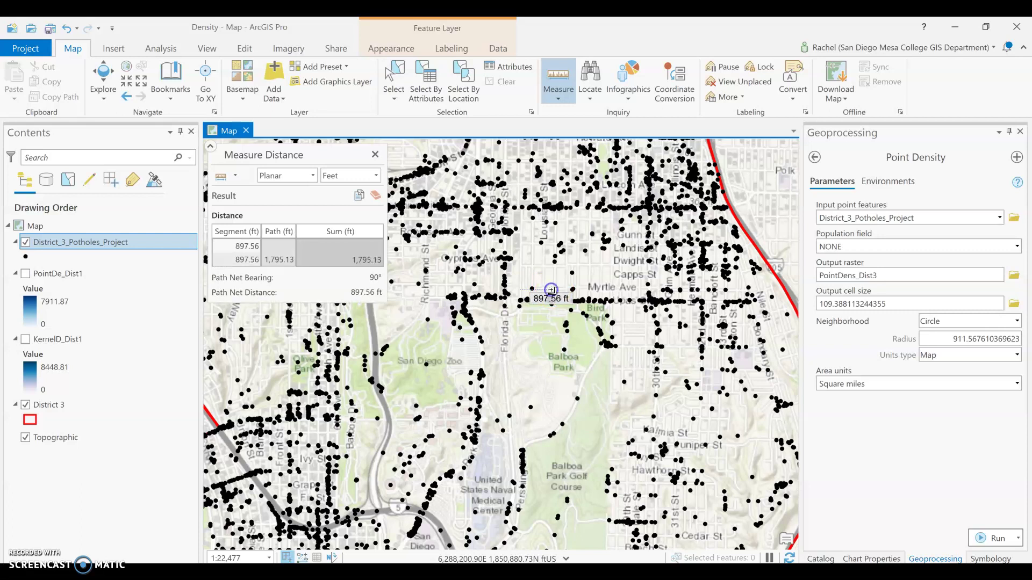
{"action": "left_click", "coordinate": [481, 293]}
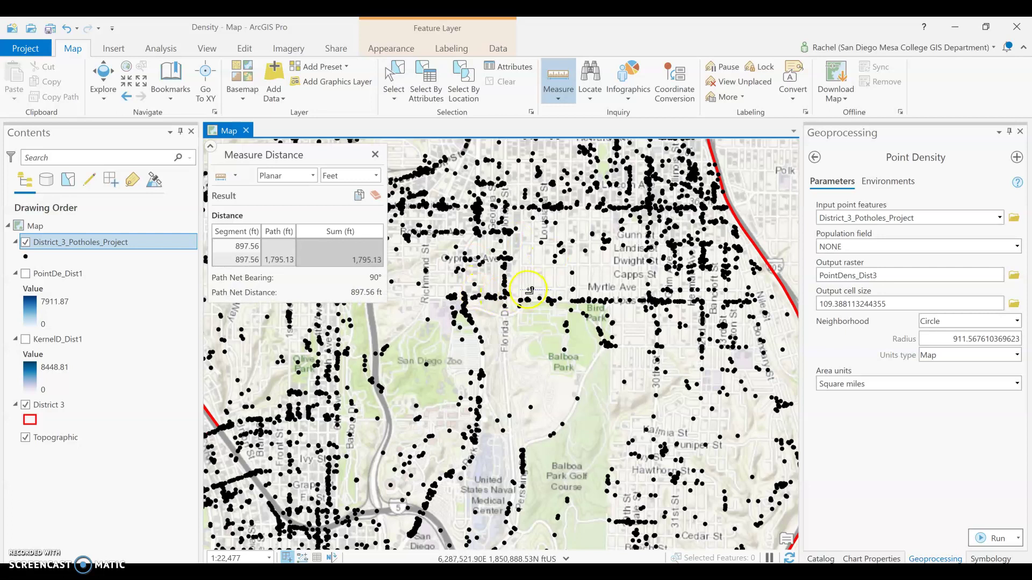
{"action": "scroll", "coordinate": [516, 293], "scroll_direction": "up", "scroll_amount": 6}
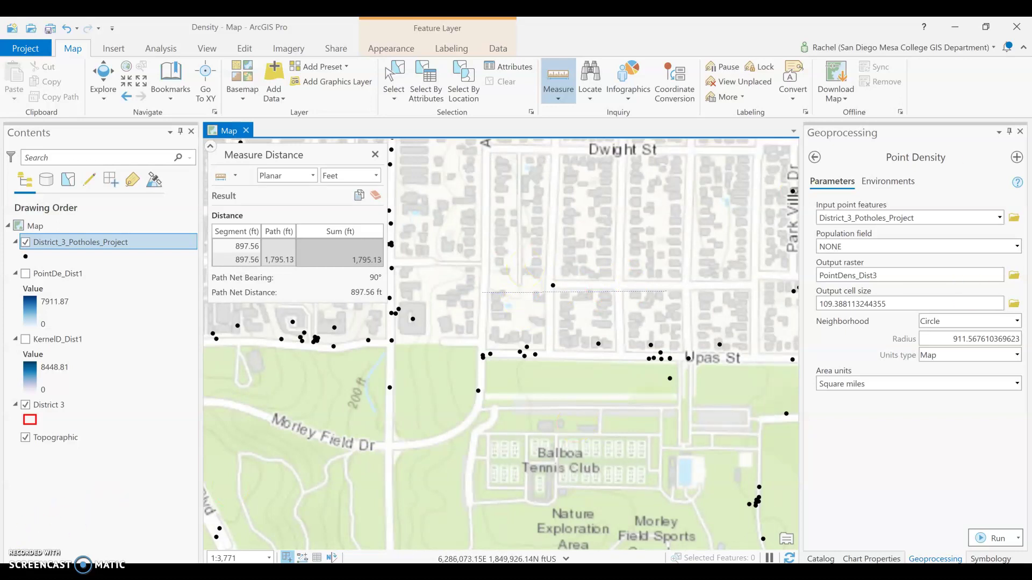
{"action": "left_click", "coordinate": [375, 154]}
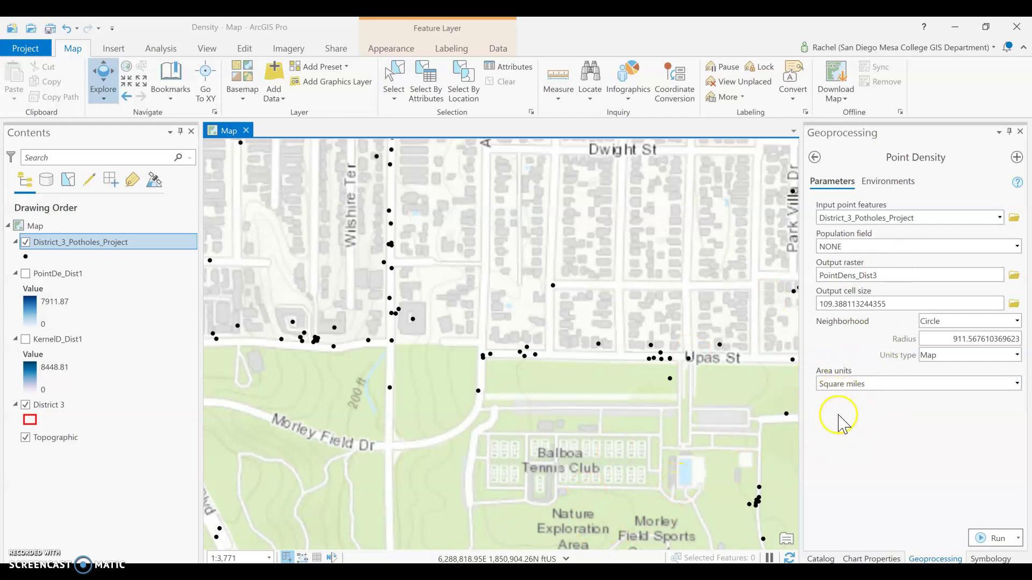
Review the area units options of the Point Density tool, keeping Square miles
{"action": "left_click", "coordinate": [870, 383]}
{"action": "left_click", "coordinate": [1018, 383]}
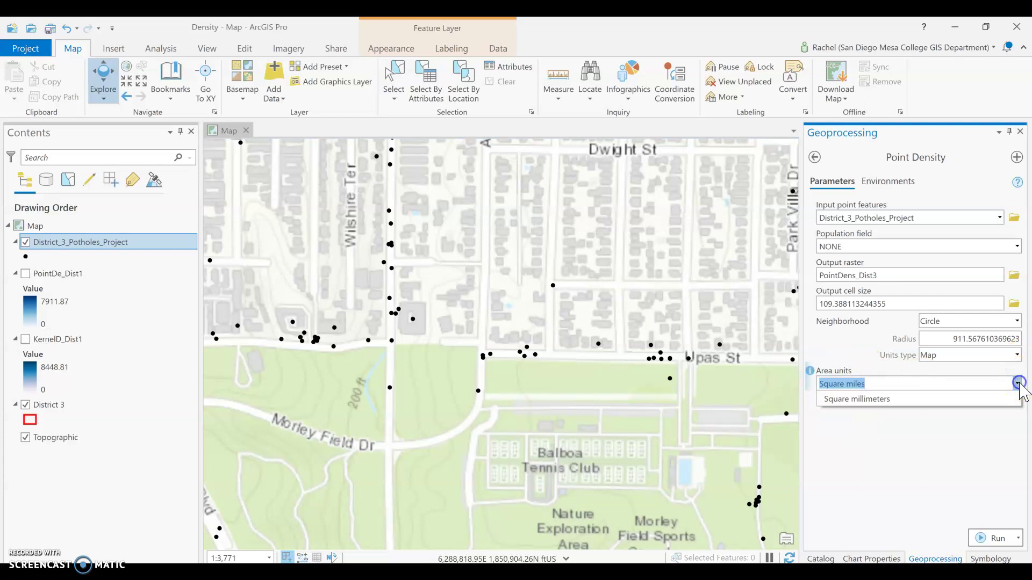
{"action": "left_click", "coordinate": [1018, 383]}
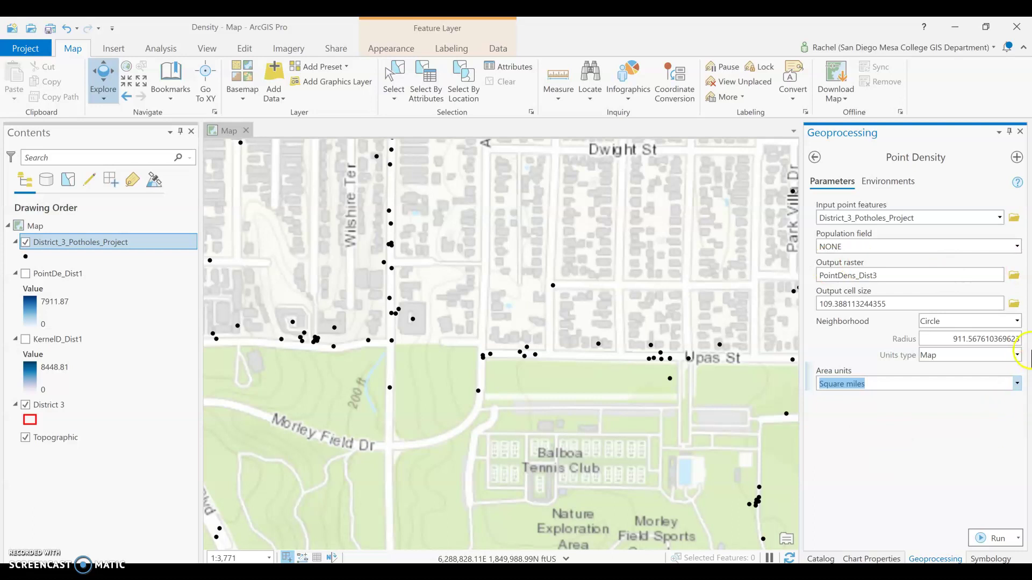
Run the Point Density tool and zoom the map to the PointDens_Dist3 raster layer
{"action": "left_click", "coordinate": [996, 540]}
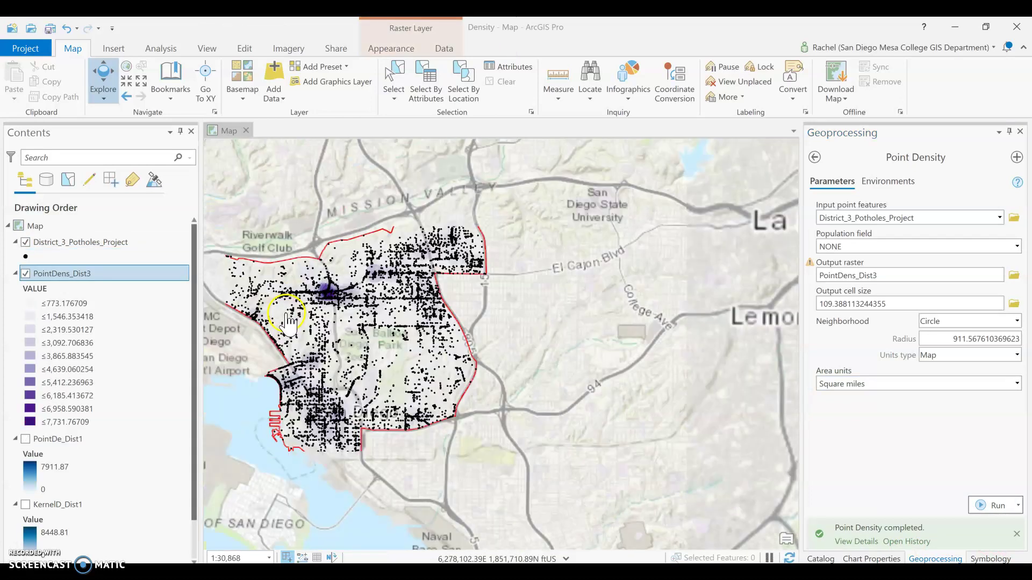
{"action": "right_click", "coordinate": [72, 275]}
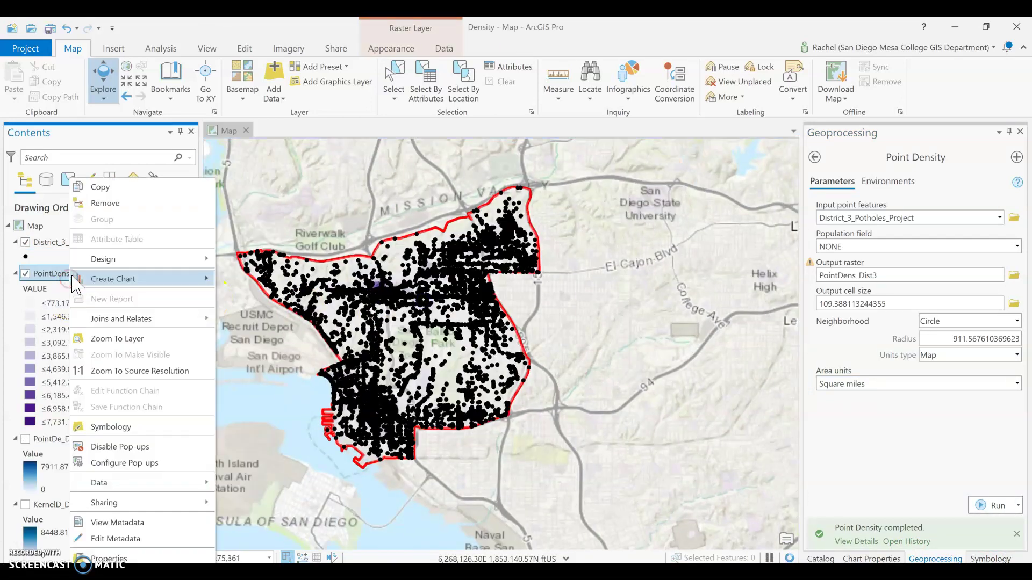
{"action": "right_click", "coordinate": [60, 273]}
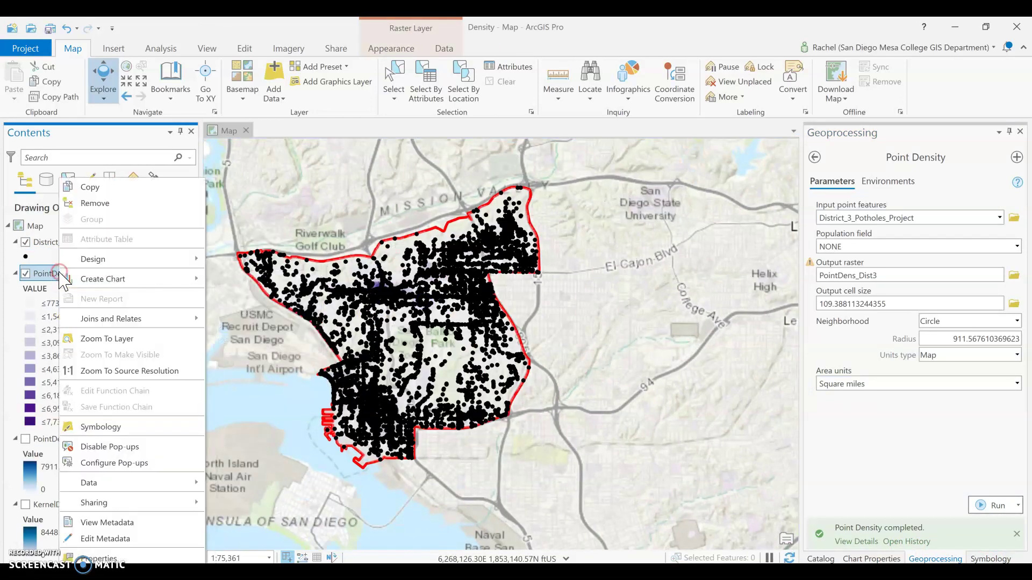
{"action": "left_click", "coordinate": [86, 343]}
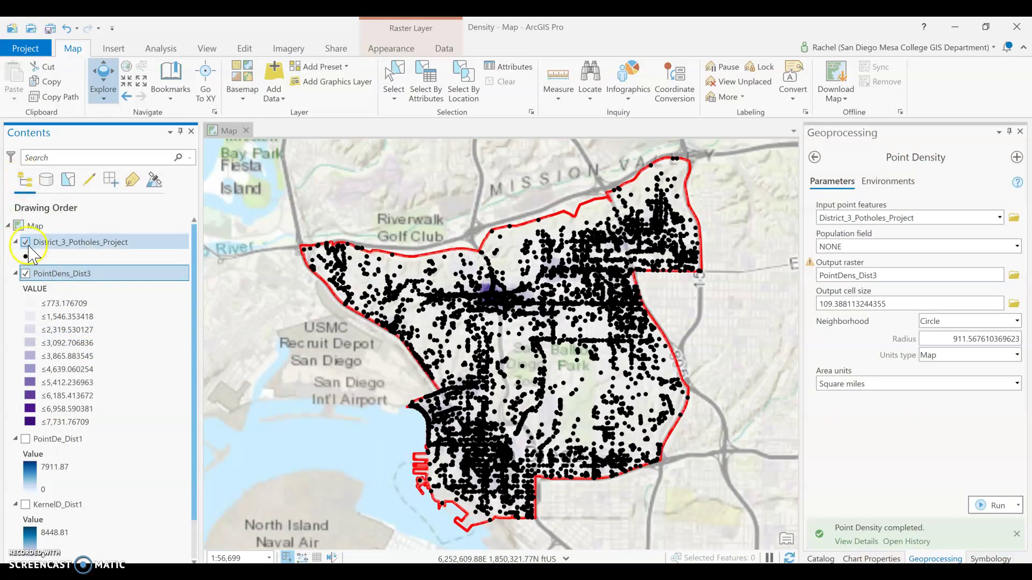
Hide the District_3_Potholes_Project points and examine the highest PointDens_Dist3 density classes in the legend
{"action": "left_click", "coordinate": [25, 243]}
{"action": "mouse_move", "coordinate": [478, 572]}
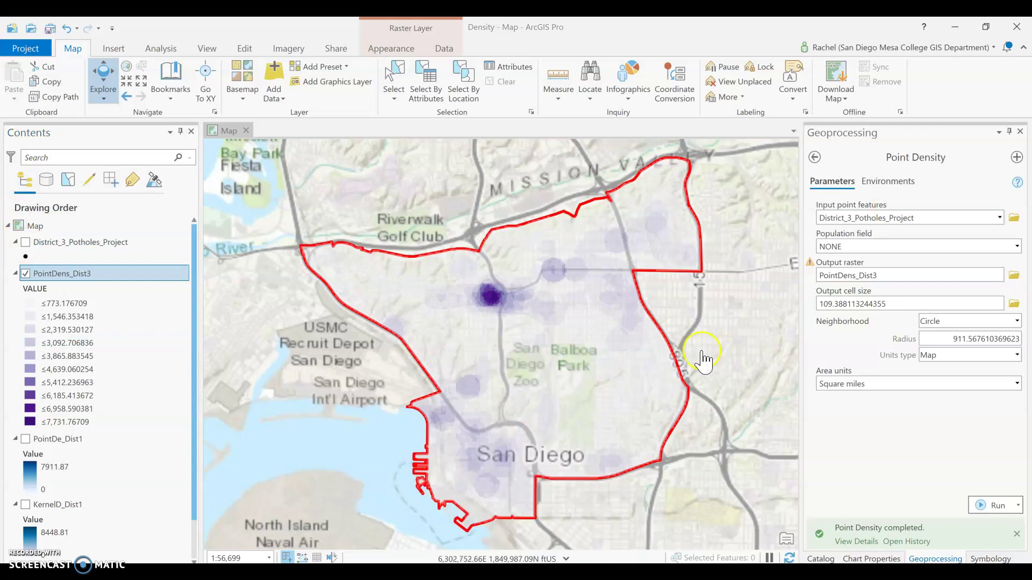
{"action": "left_click", "coordinate": [62, 411]}
{"action": "left_click", "coordinate": [62, 424]}
Compare PointDens_Dist3 with the basemap and with the PointDe_Dist1 raster by switching their visibility on and off
{"action": "left_click", "coordinate": [25, 274]}
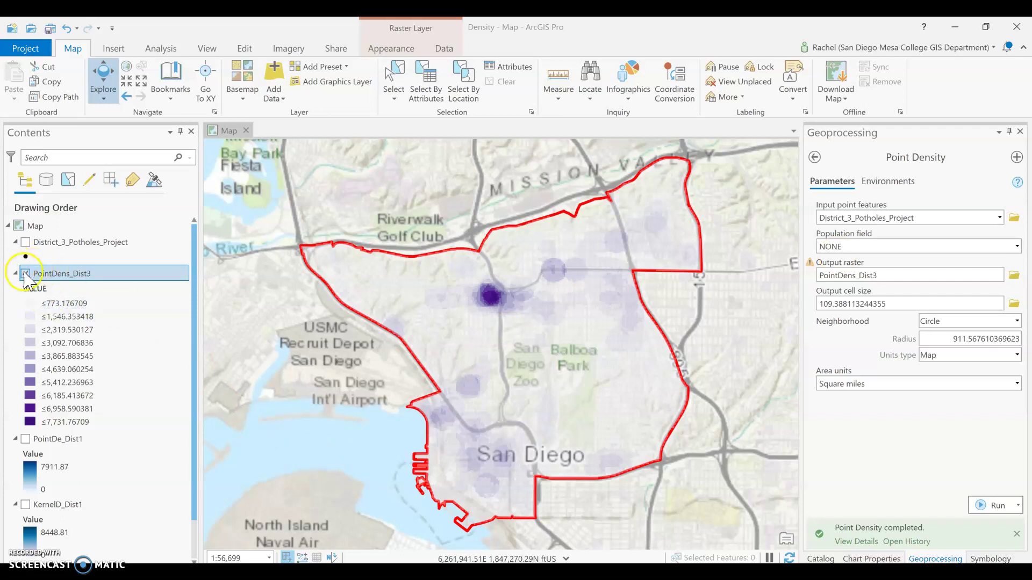
{"action": "left_click", "coordinate": [25, 273]}
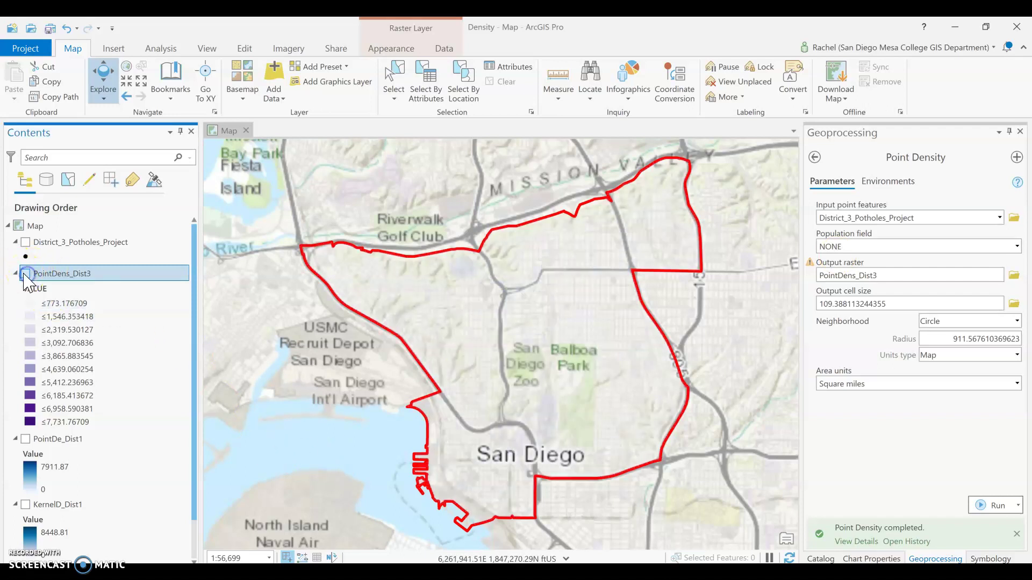
{"action": "left_click", "coordinate": [16, 273]}
{"action": "left_click", "coordinate": [25, 274]}
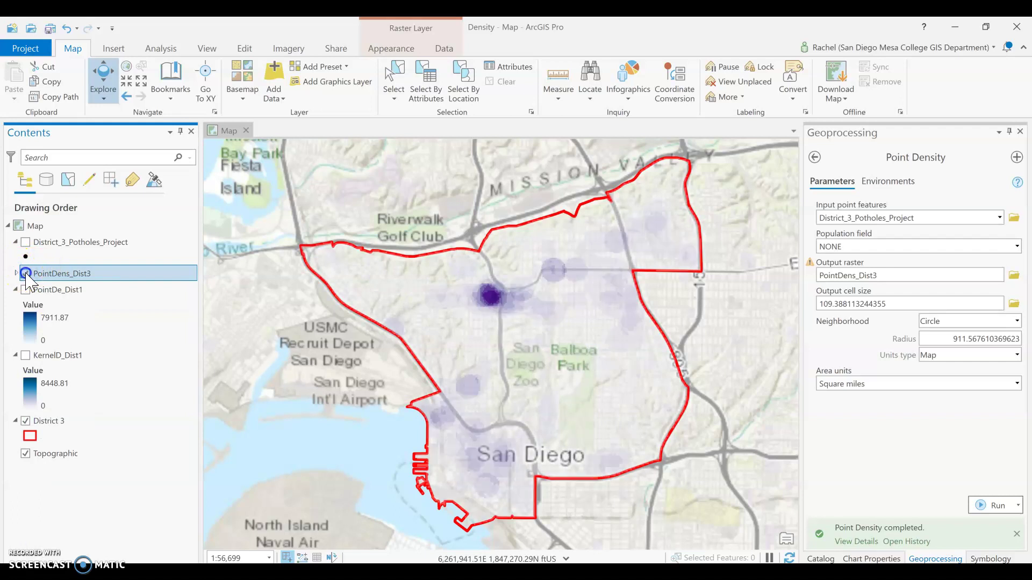
{"action": "left_click", "coordinate": [16, 273]}
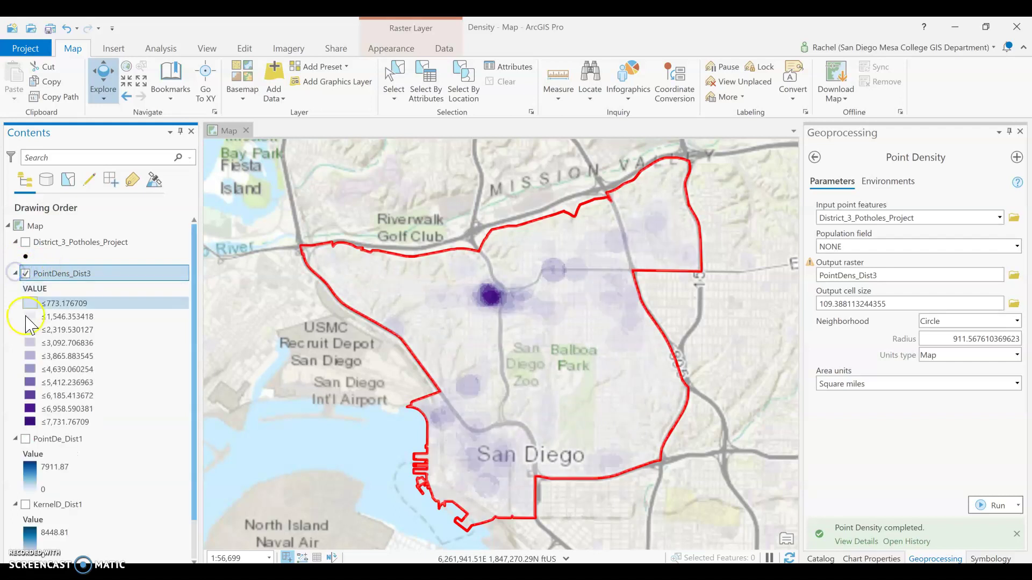
{"action": "left_click", "coordinate": [26, 274]}
{"action": "left_click", "coordinate": [15, 273]}
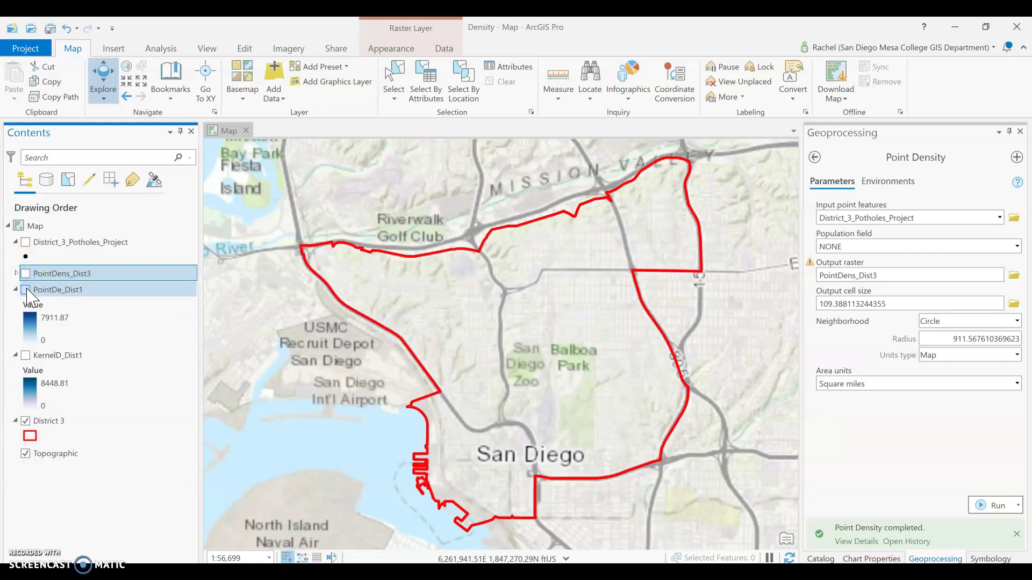
{"action": "left_click", "coordinate": [25, 290]}
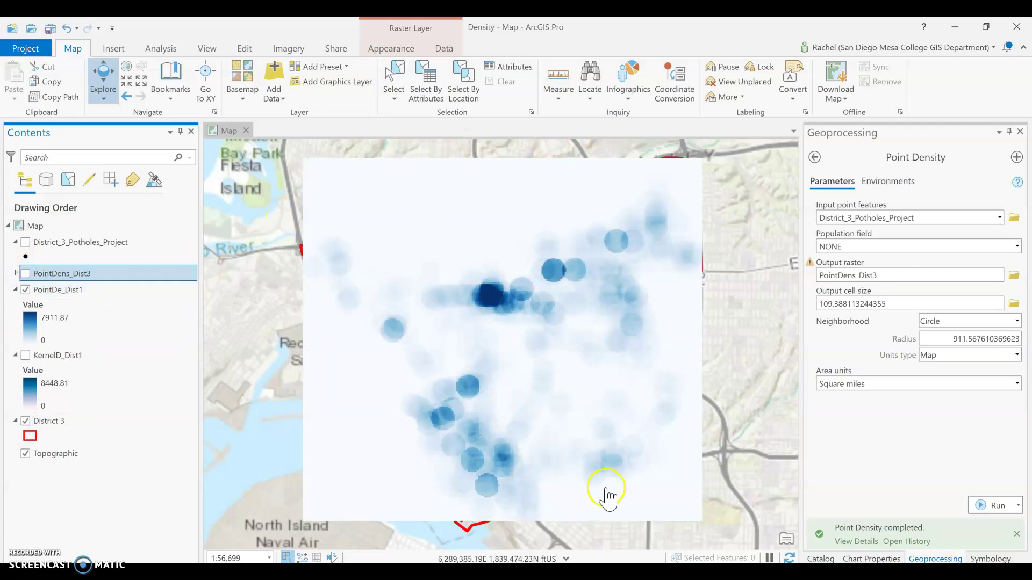
{"action": "left_click", "coordinate": [25, 290]}
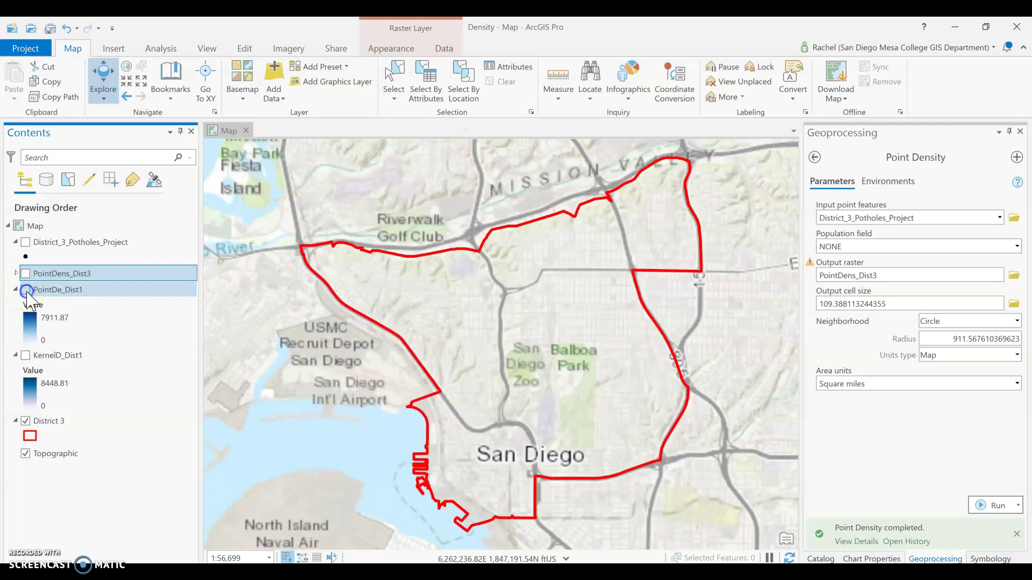
Show PointDens_Dist3 again with Stretch symbology in a blue color scheme and return to the Point Density tool
{"action": "left_click", "coordinate": [25, 273]}
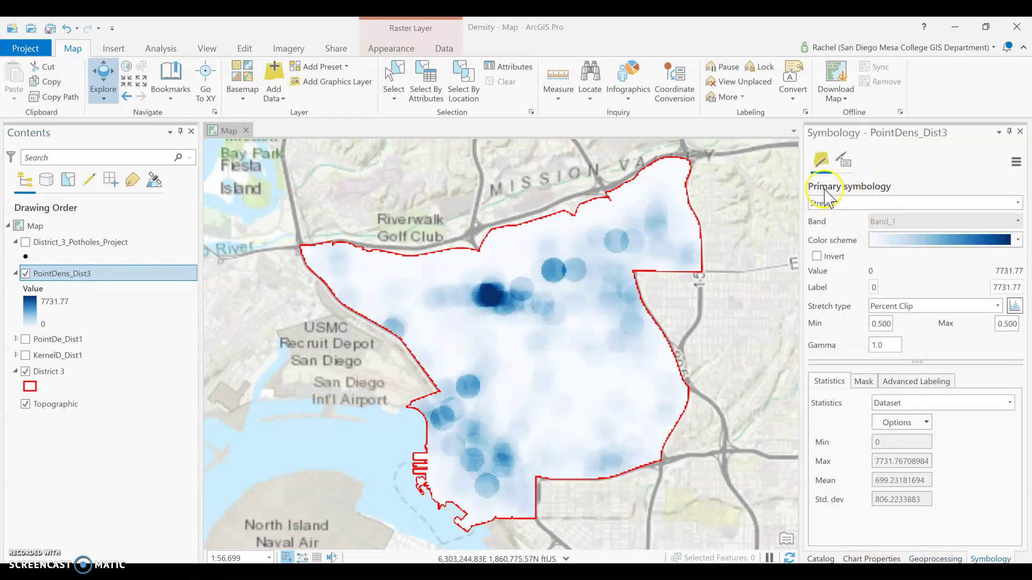
{"action": "left_click", "coordinate": [916, 559]}
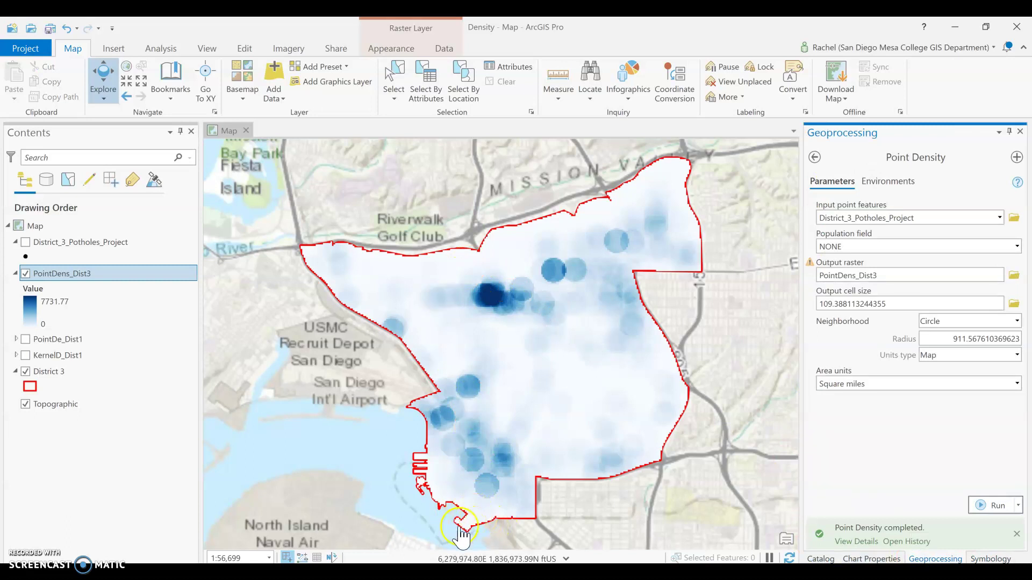
Examine the individual raster cells of PointDens_Dist3 up close, then its pattern across the district
{"action": "scroll", "coordinate": [441, 492], "scroll_direction": "up", "scroll_amount": 1}
{"action": "scroll", "coordinate": [441, 492], "scroll_direction": "up", "scroll_amount": 2}
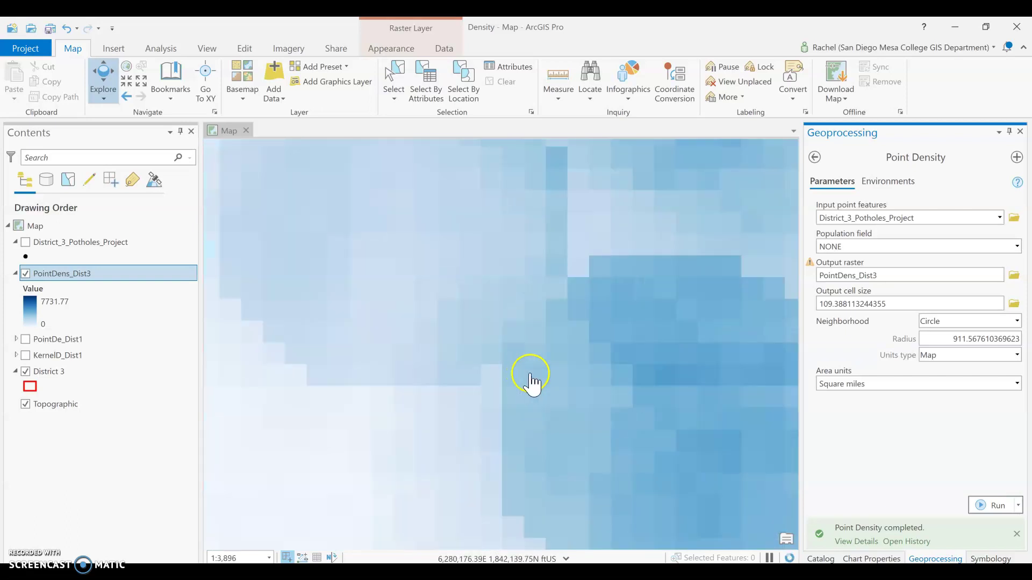
{"action": "scroll", "coordinate": [676, 338], "scroll_direction": "up", "scroll_amount": 3}
{"action": "scroll", "coordinate": [675, 339], "scroll_direction": "down", "scroll_amount": 5}
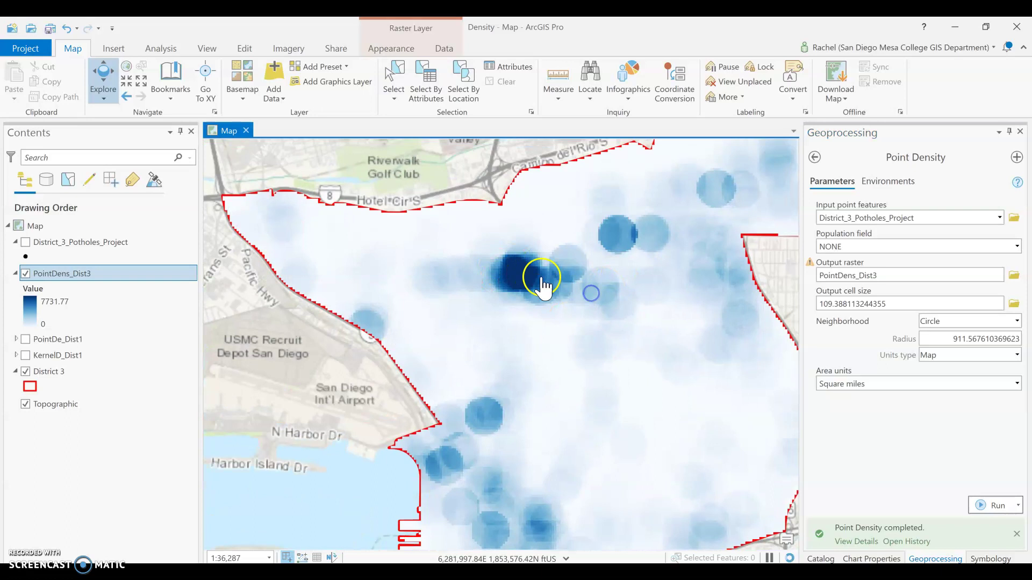
{"action": "scroll", "coordinate": [523, 285], "scroll_direction": "down", "scroll_amount": 1}
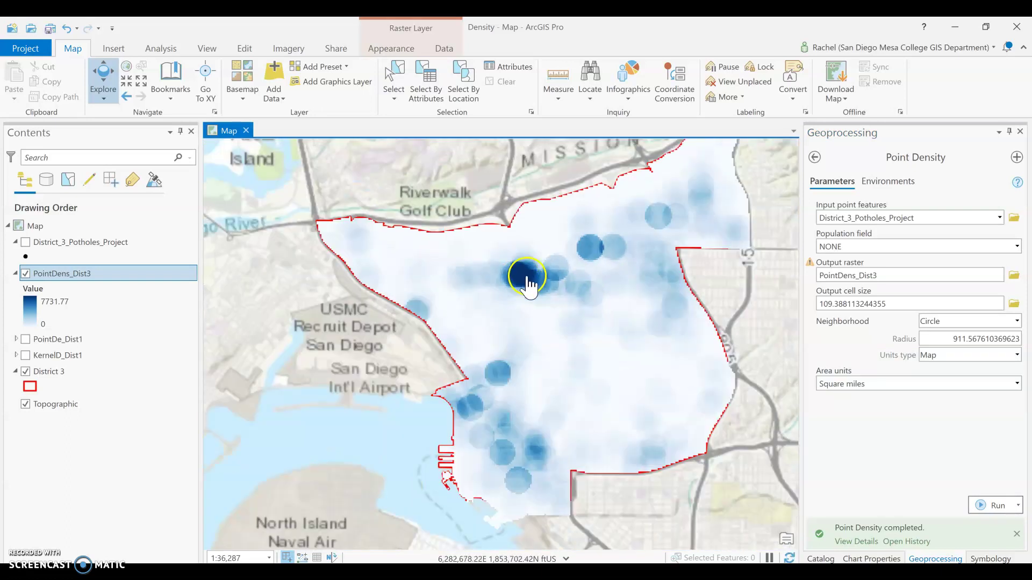
Inspect which streets lie under the darkest hotspot near Hillcrest by switching PointDens_Dist3 off and on
{"action": "left_click", "coordinate": [26, 274]}
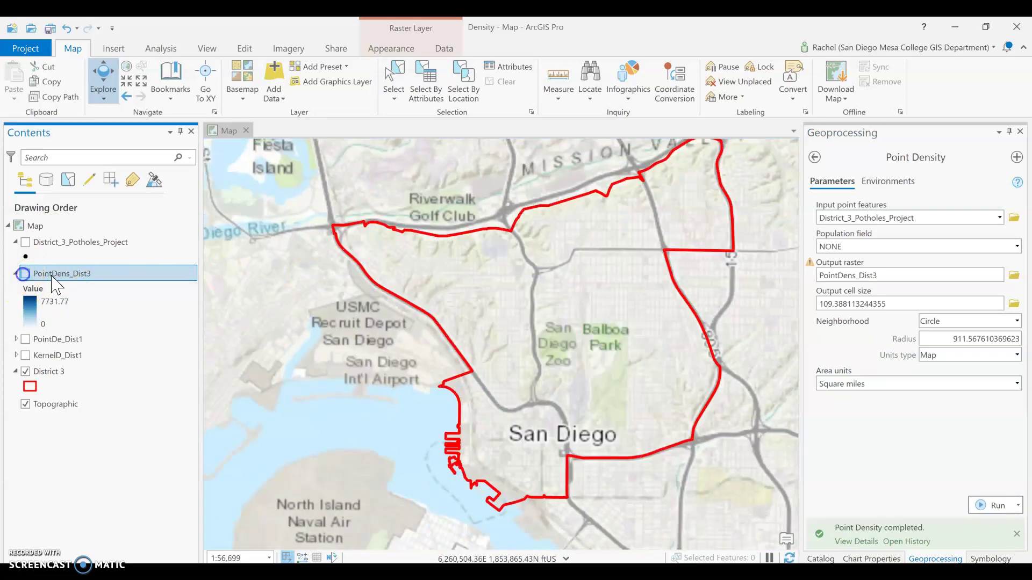
{"action": "scroll", "coordinate": [495, 270], "scroll_direction": "up", "scroll_amount": 5}
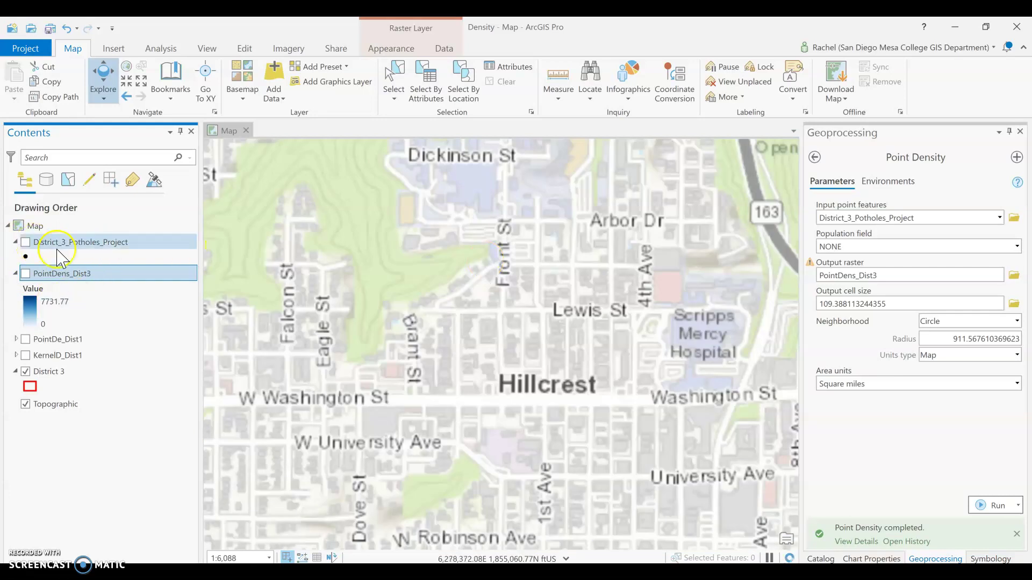
{"action": "left_click", "coordinate": [23, 275]}
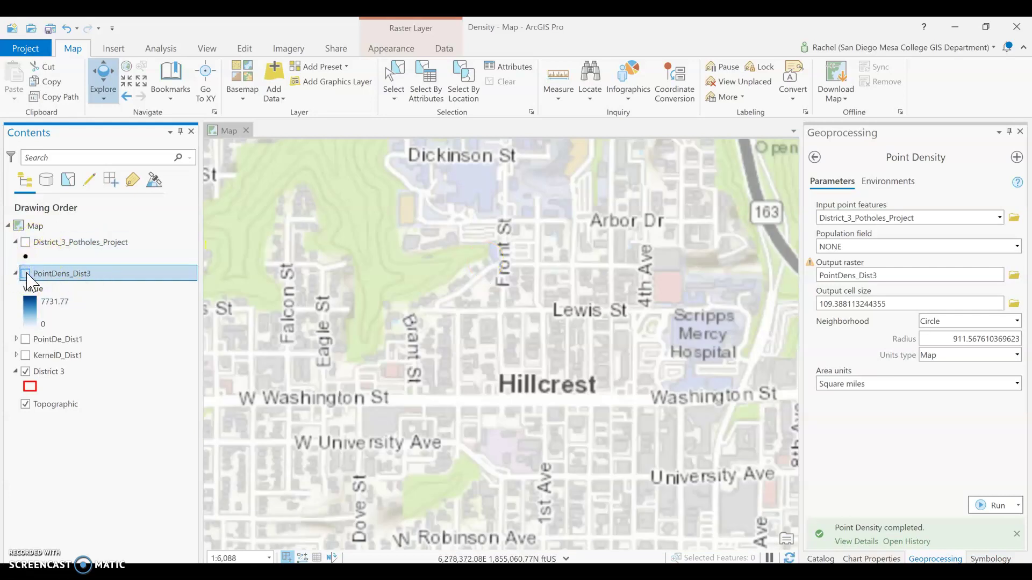
{"action": "left_click", "coordinate": [25, 273]}
{"action": "left_click_drag", "start_coordinate": [426, 351], "coordinate": [311, 351]}
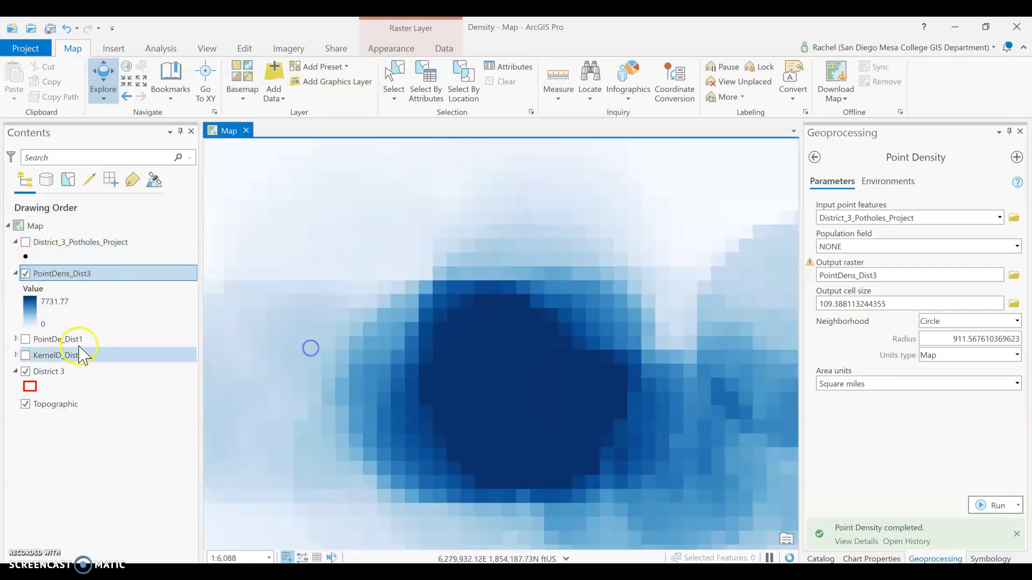
{"action": "left_click", "coordinate": [25, 274]}
{"action": "left_click", "coordinate": [25, 274]}
{"action": "left_click", "coordinate": [25, 274]}
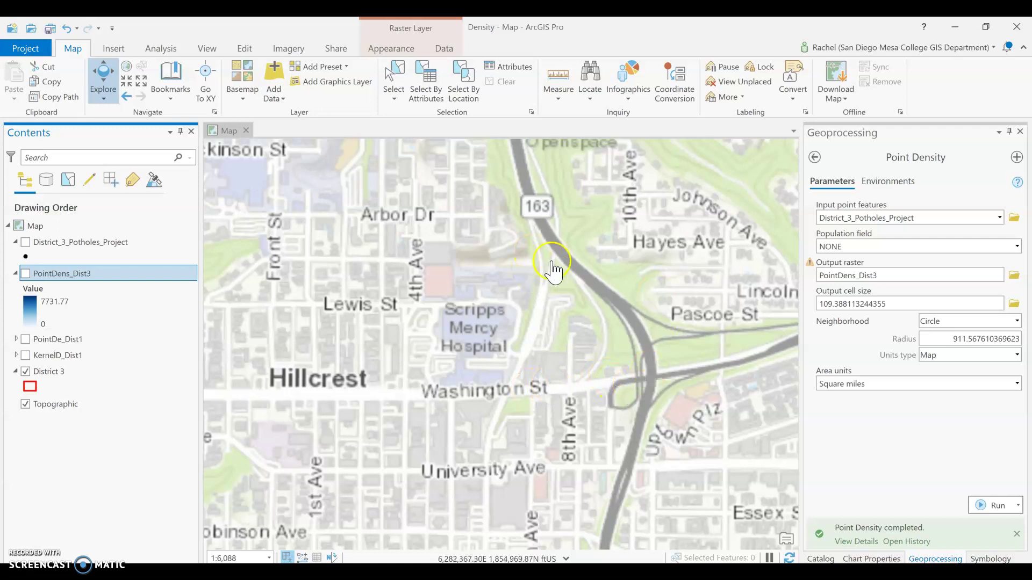
{"action": "left_click", "coordinate": [24, 274]}
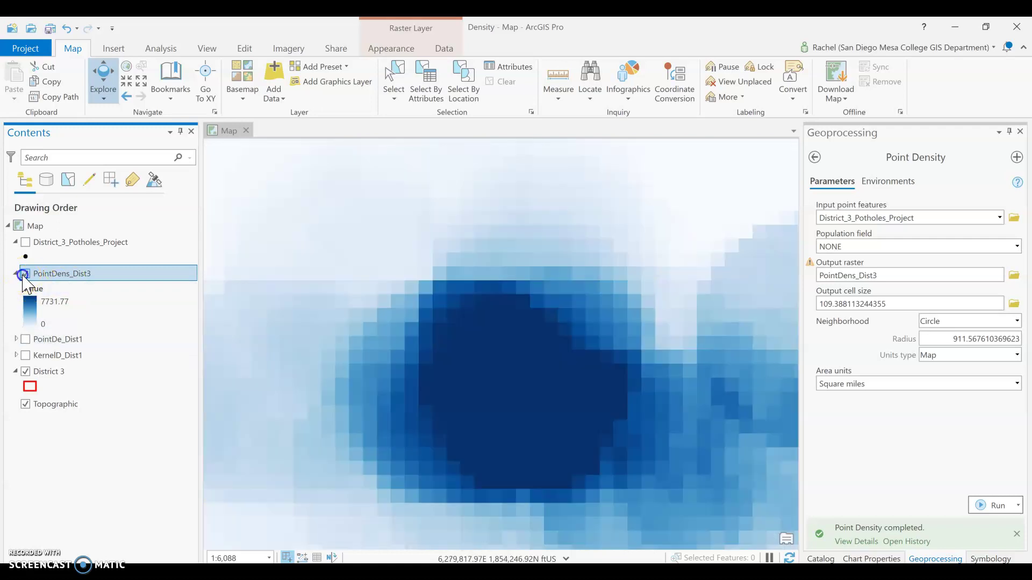
Examine the density pattern of the whole district against the PointDens_Dist3 value range in the legend
{"action": "scroll", "coordinate": [512, 394], "scroll_direction": "down", "scroll_amount": 5}
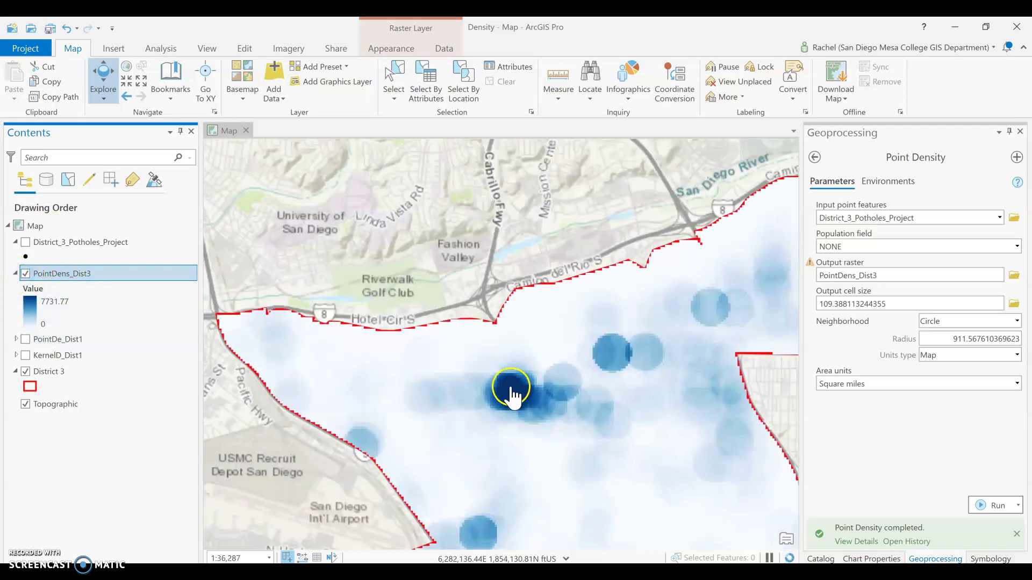
{"action": "left_click_drag", "start_coordinate": [507, 461], "coordinate": [511, 304]}
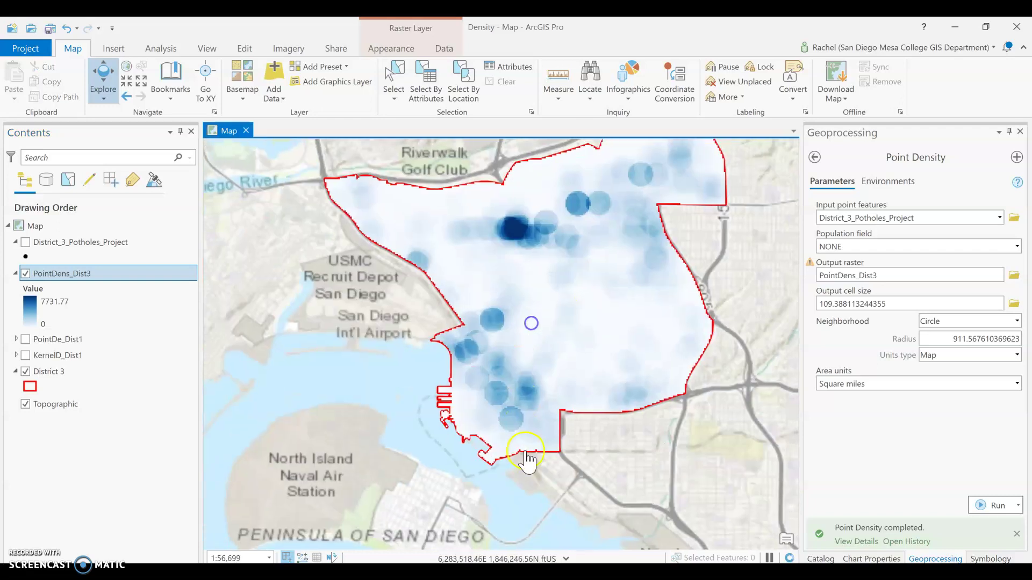
{"action": "left_click_drag", "start_coordinate": [546, 224], "coordinate": [527, 293]}
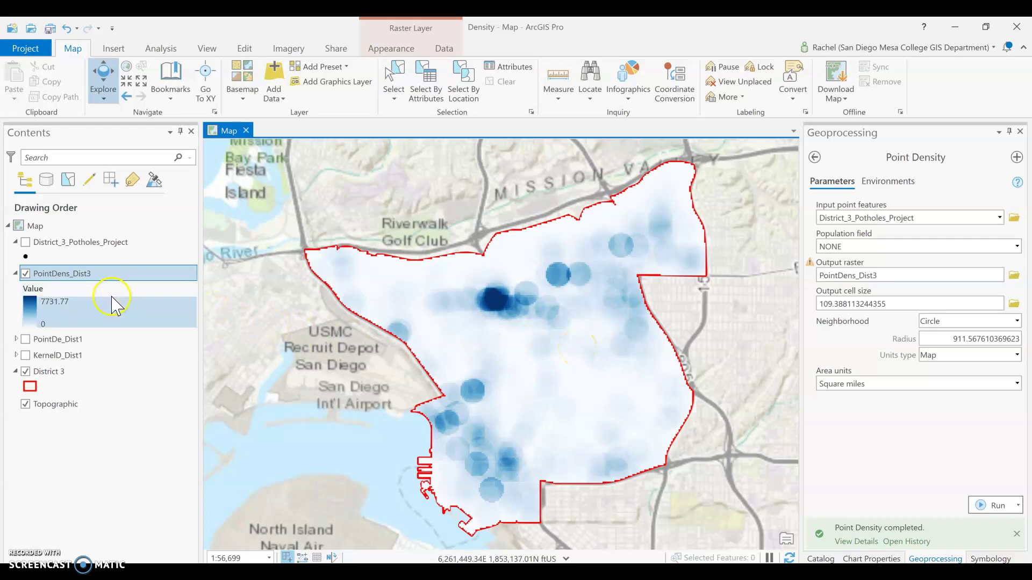
{"action": "left_click", "coordinate": [69, 304]}
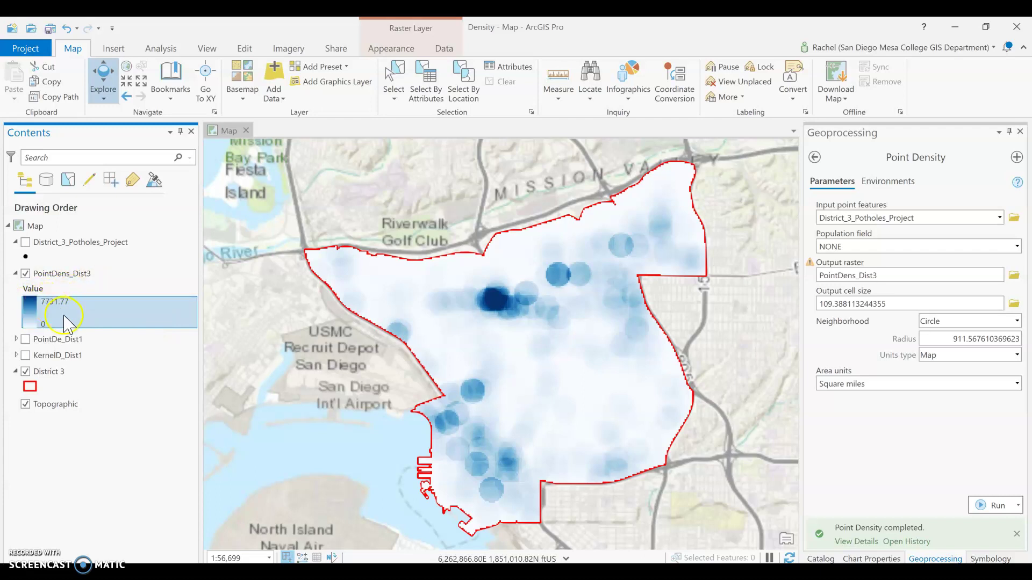
Open the Kernel Density tool and remove the KD_District3 layer from the map
{"action": "left_click", "coordinate": [815, 157]}
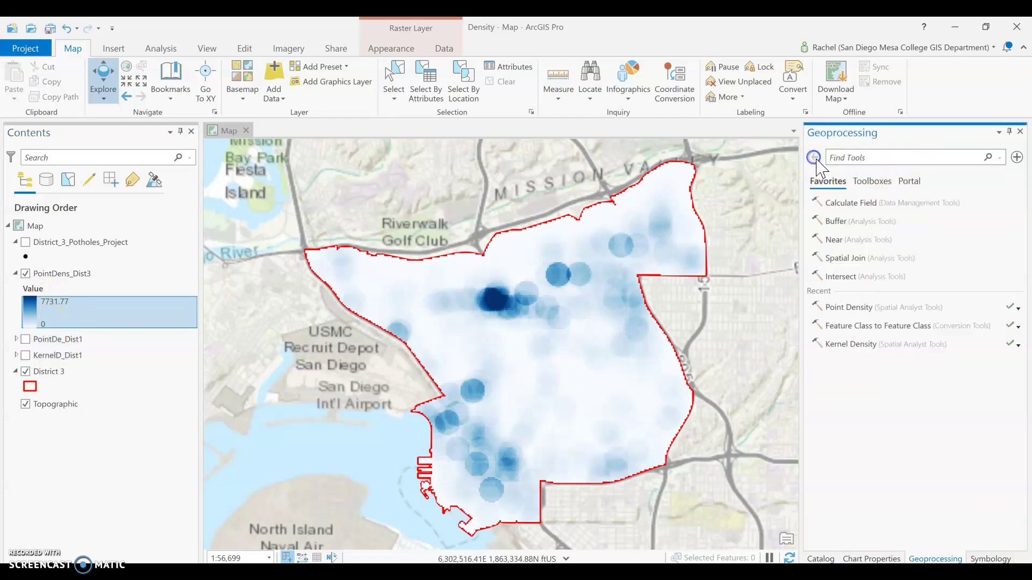
{"action": "left_click", "coordinate": [855, 345]}
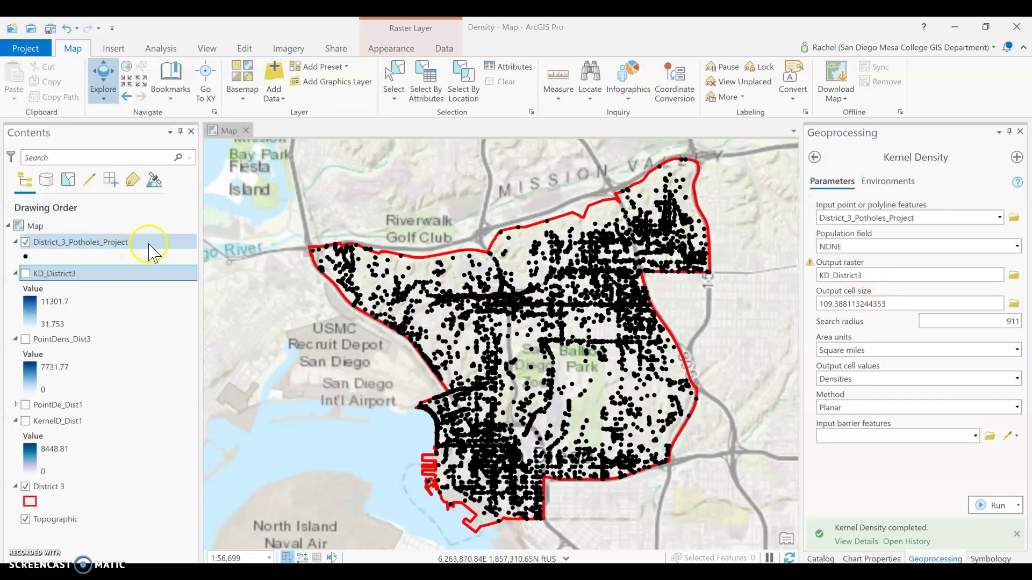
{"action": "key", "text": "Delete"}
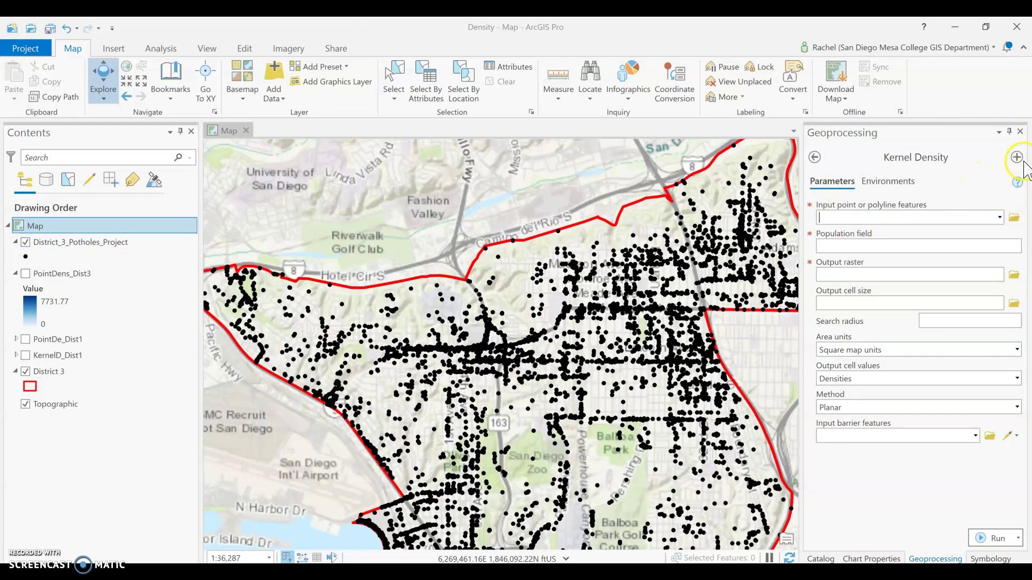
Set the Kernel Density tool's output coordinate system to match District_3_Potholes_Project
{"action": "mouse_move", "coordinate": [1019, 187]}
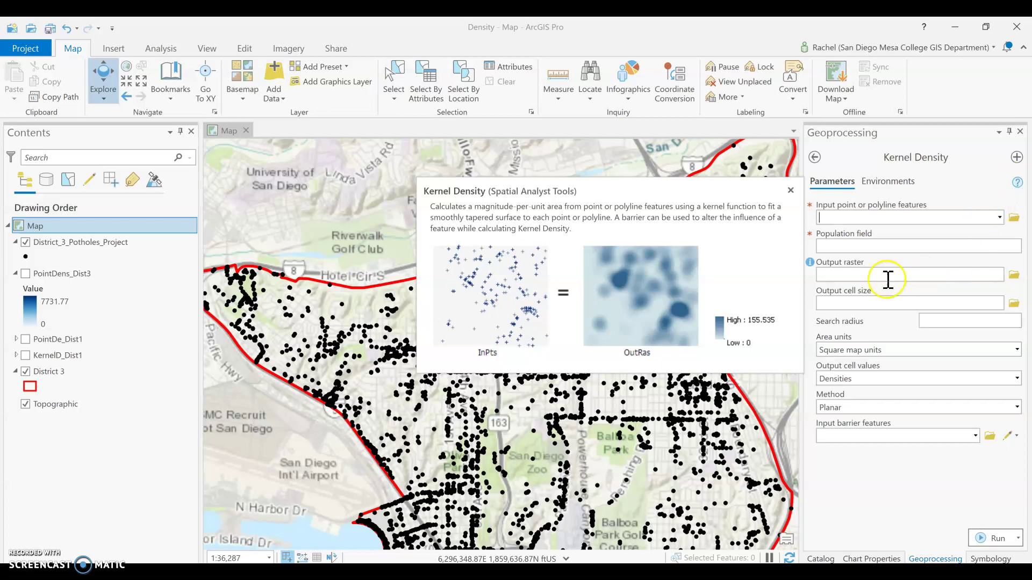
{"action": "left_click", "coordinate": [876, 185]}
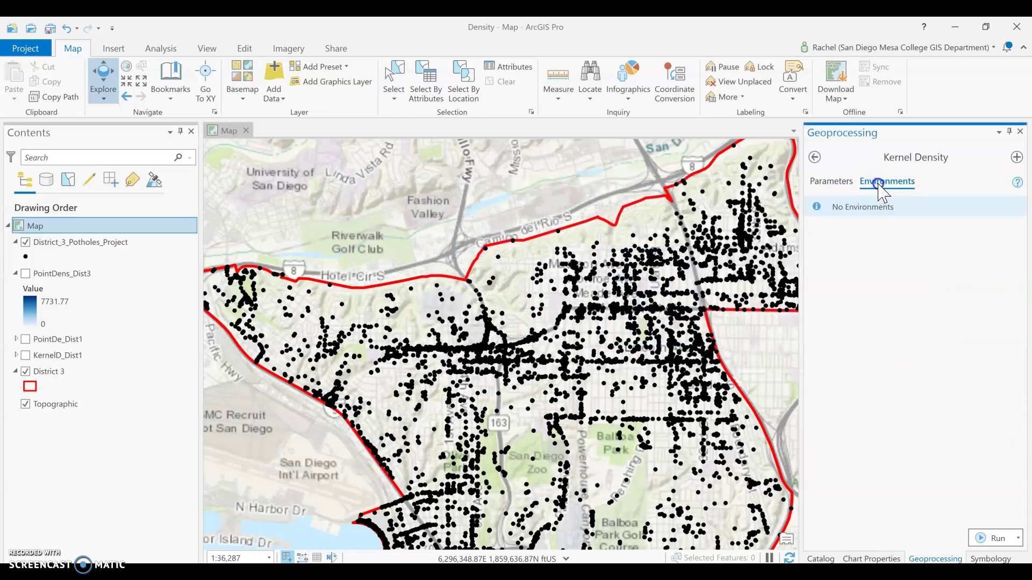
{"action": "left_click", "coordinate": [989, 235]}
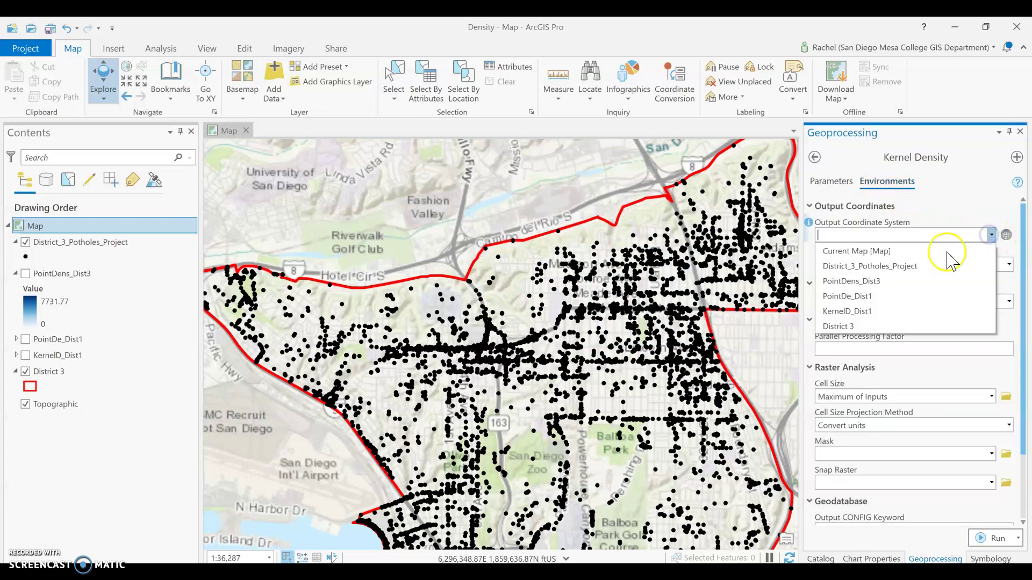
{"action": "left_click", "coordinate": [879, 263]}
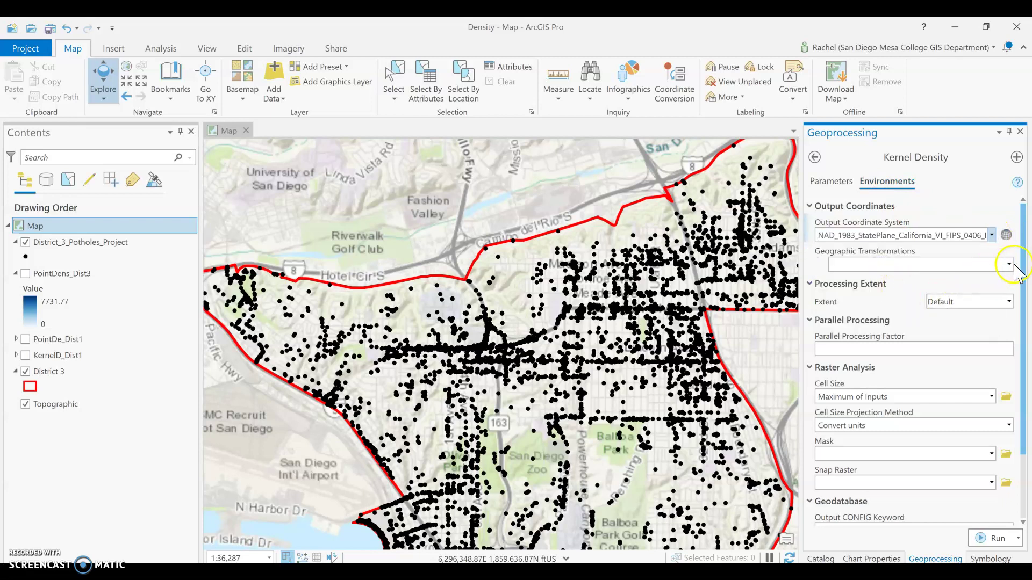
{"action": "scroll", "coordinate": [887, 365], "scroll_direction": "down", "scroll_amount": 1}
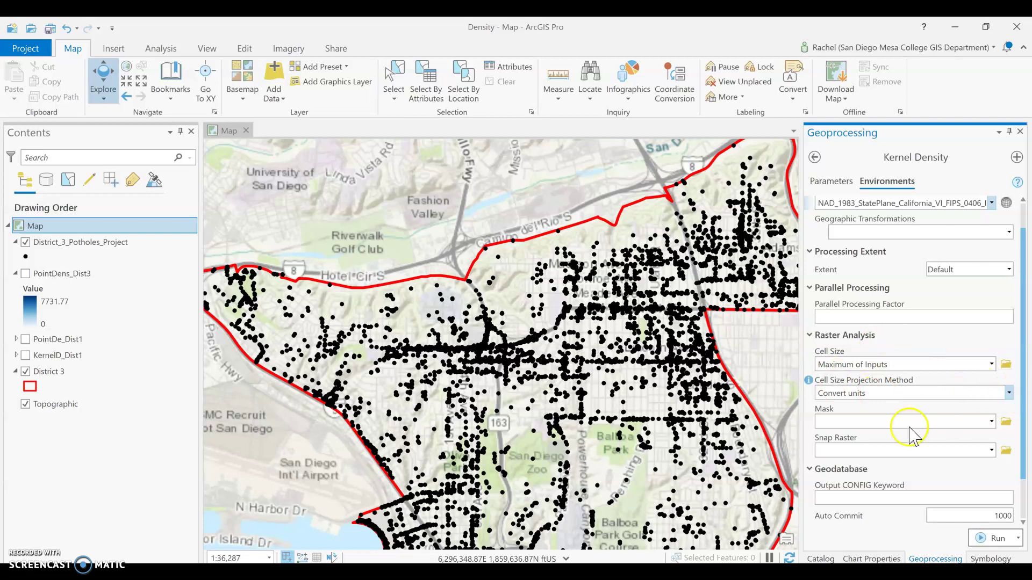
Match the Kernel Density processing extent to the District 3 layer and set District 3 as the analysis mask
{"action": "scroll", "coordinate": [937, 405], "scroll_direction": "down", "scroll_amount": 1}
{"action": "scroll", "coordinate": [914, 322], "scroll_direction": "up", "scroll_amount": 2}
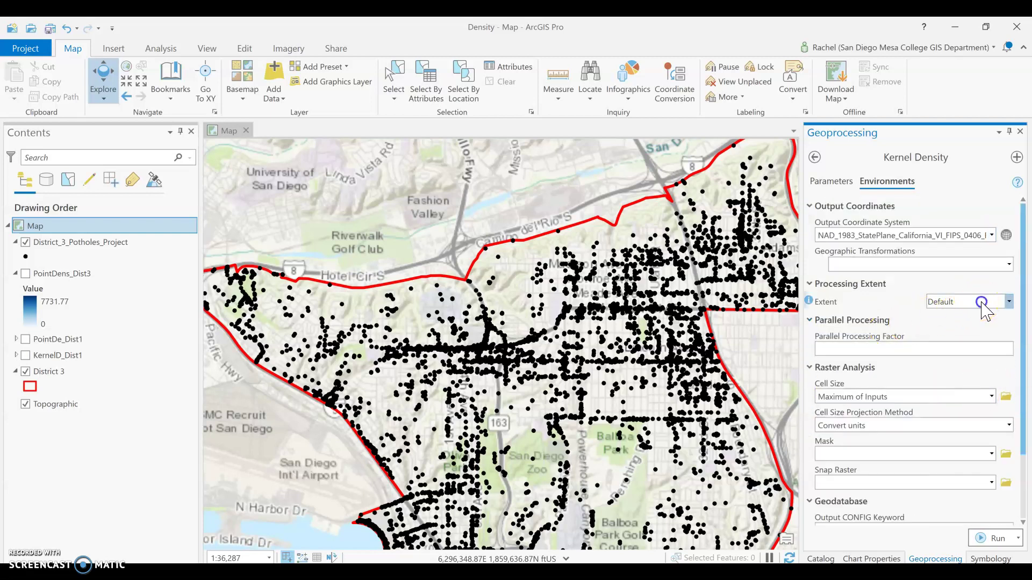
{"action": "left_click", "coordinate": [979, 302]}
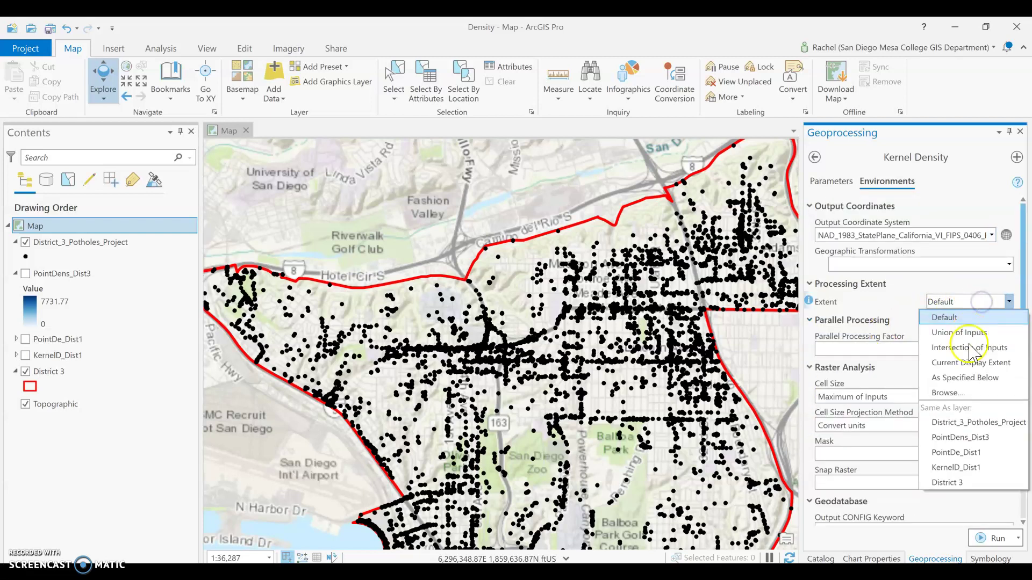
{"action": "left_click", "coordinate": [978, 424]}
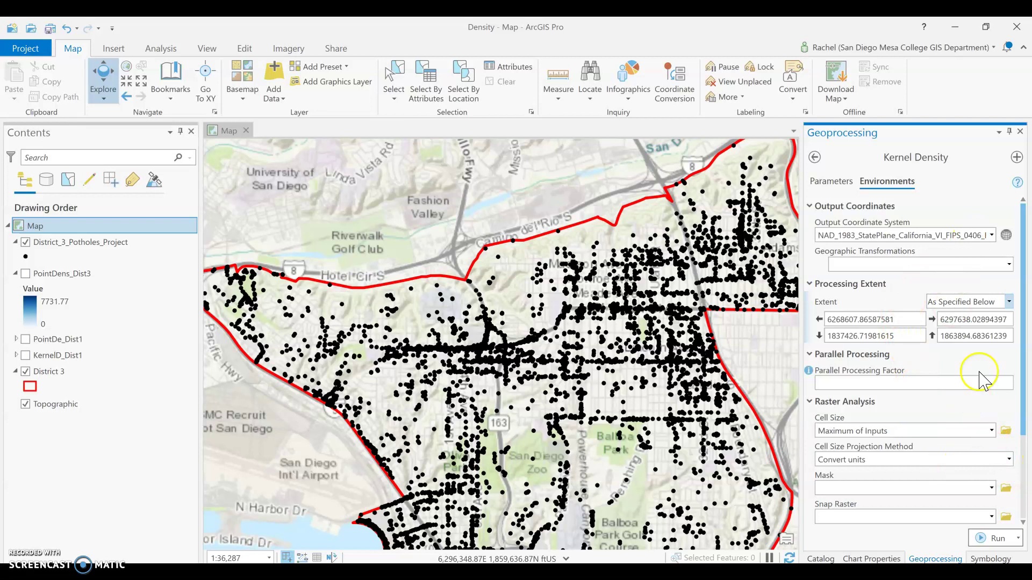
{"action": "left_click", "coordinate": [1009, 301]}
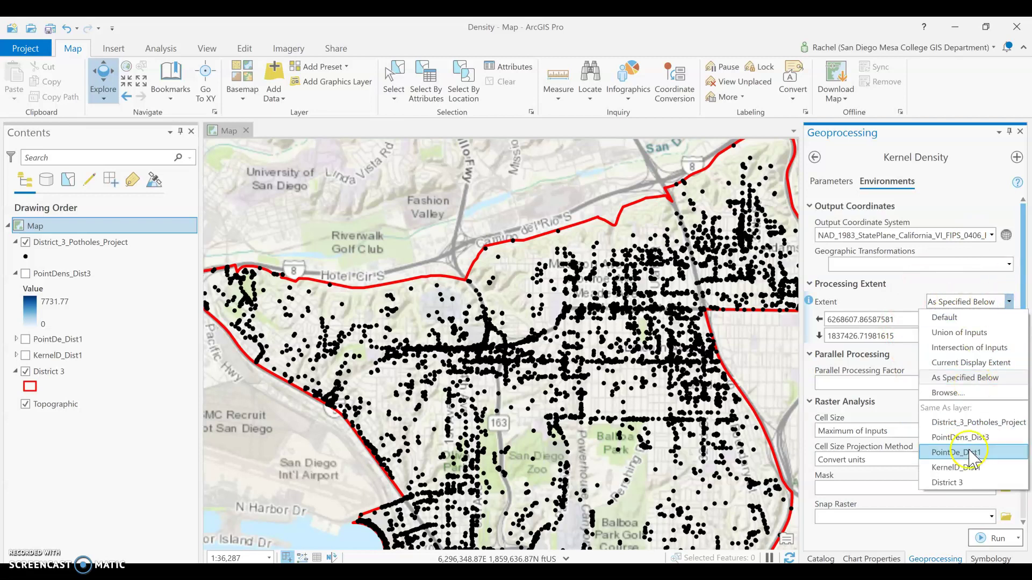
{"action": "left_click", "coordinate": [962, 482]}
{"action": "scroll", "coordinate": [963, 483], "scroll_direction": "down", "scroll_amount": 1}
{"action": "left_click", "coordinate": [992, 456]}
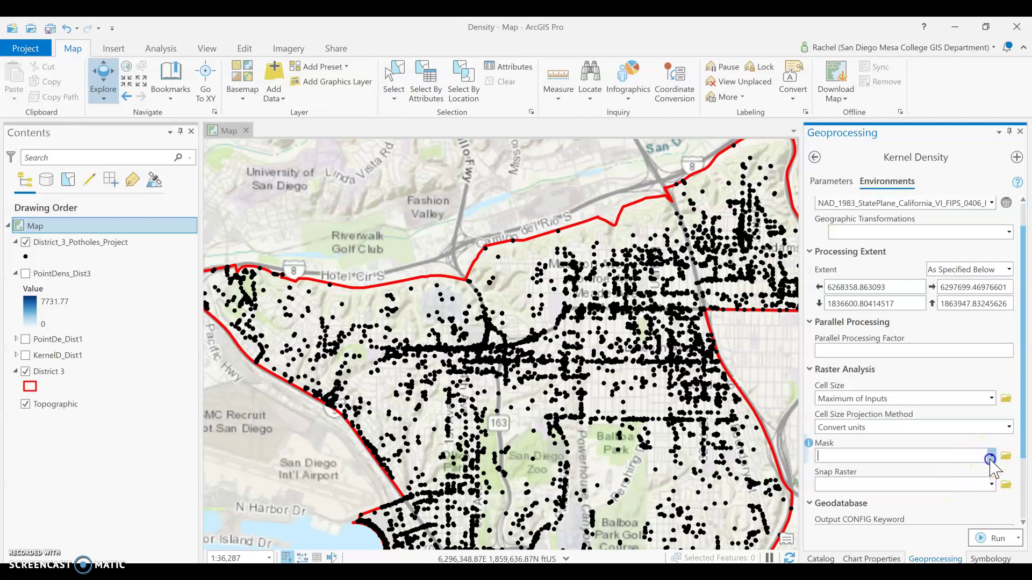
{"action": "left_click", "coordinate": [951, 532]}
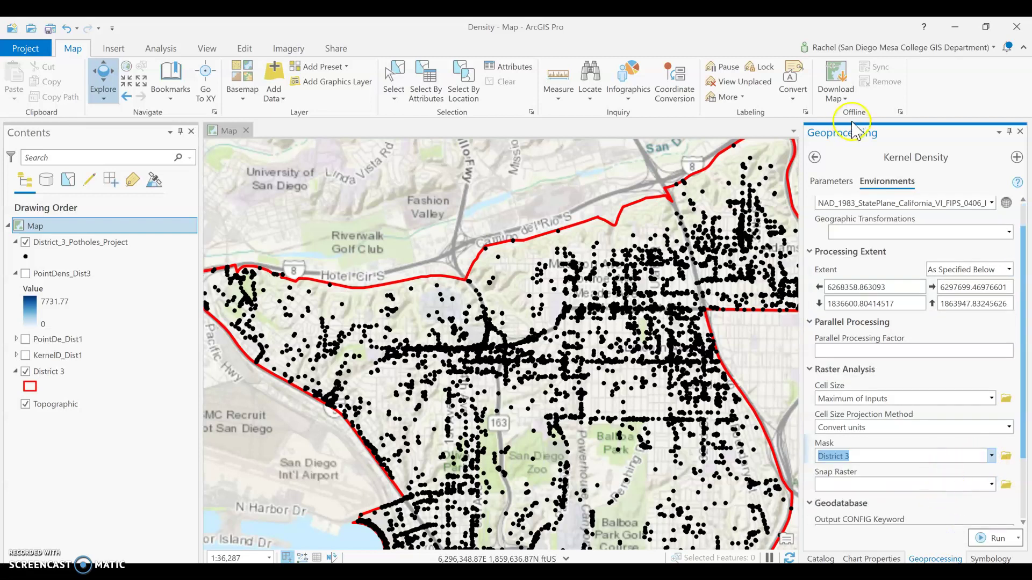
Run Kernel Density on District_3_Potholes_Project with the output raster named KD_Dist3 in Density.gdb
{"action": "left_click", "coordinate": [821, 187]}
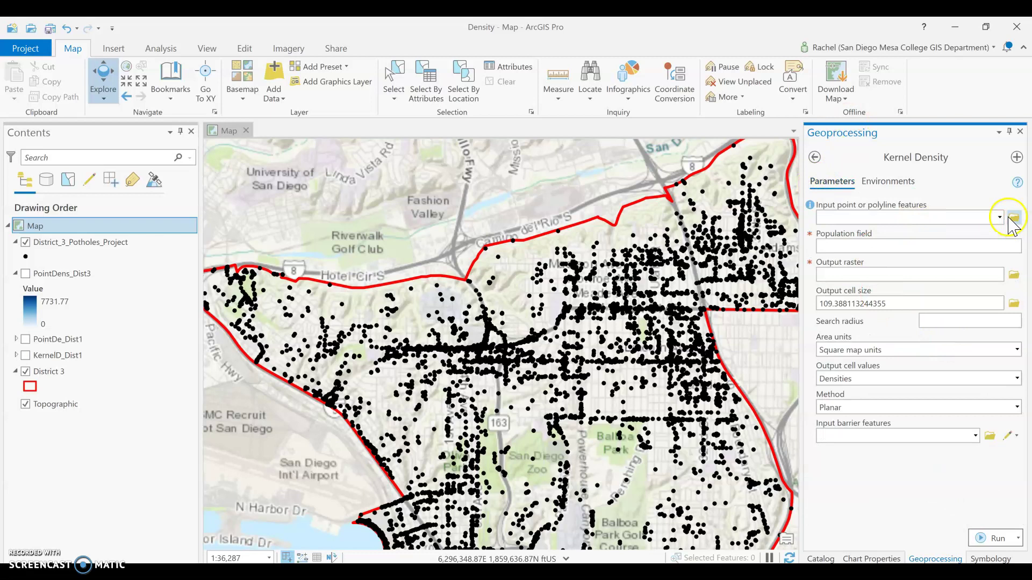
{"action": "left_click", "coordinate": [999, 217]}
{"action": "left_click", "coordinate": [984, 238]}
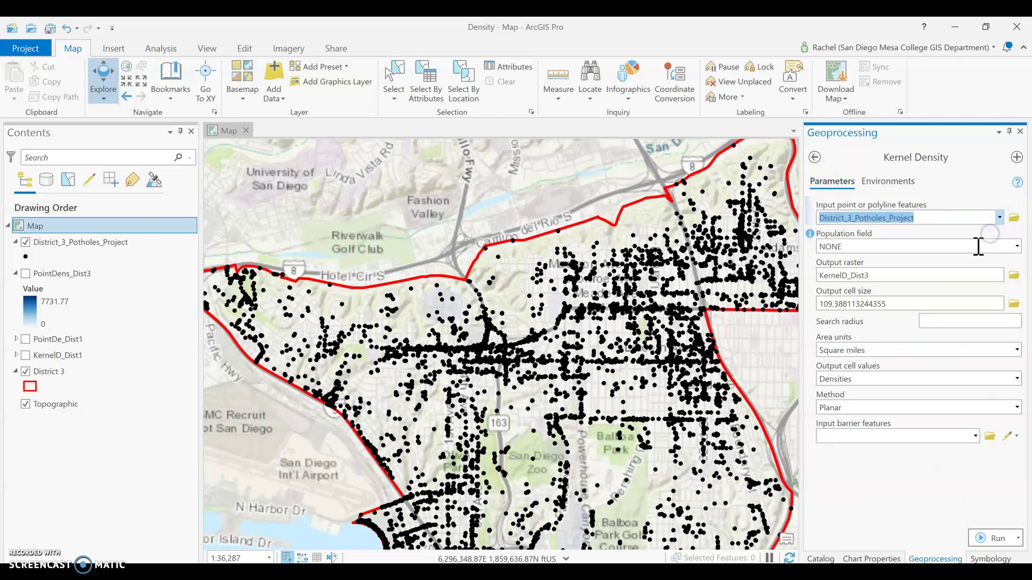
{"action": "left_click", "coordinate": [887, 279]}
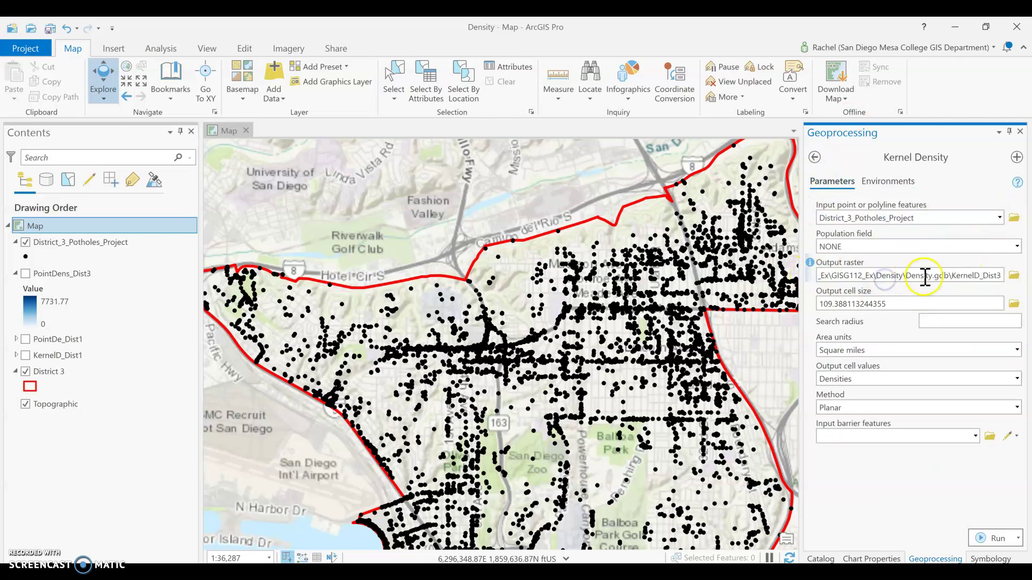
{"action": "double_click", "coordinate": [953, 275]}
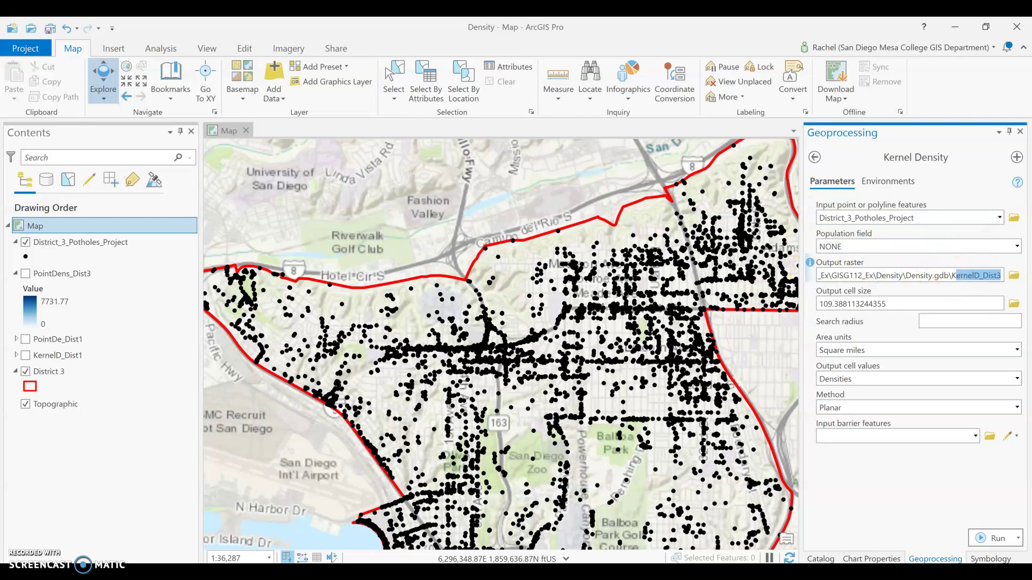
{"action": "type", "text": "KD_"}
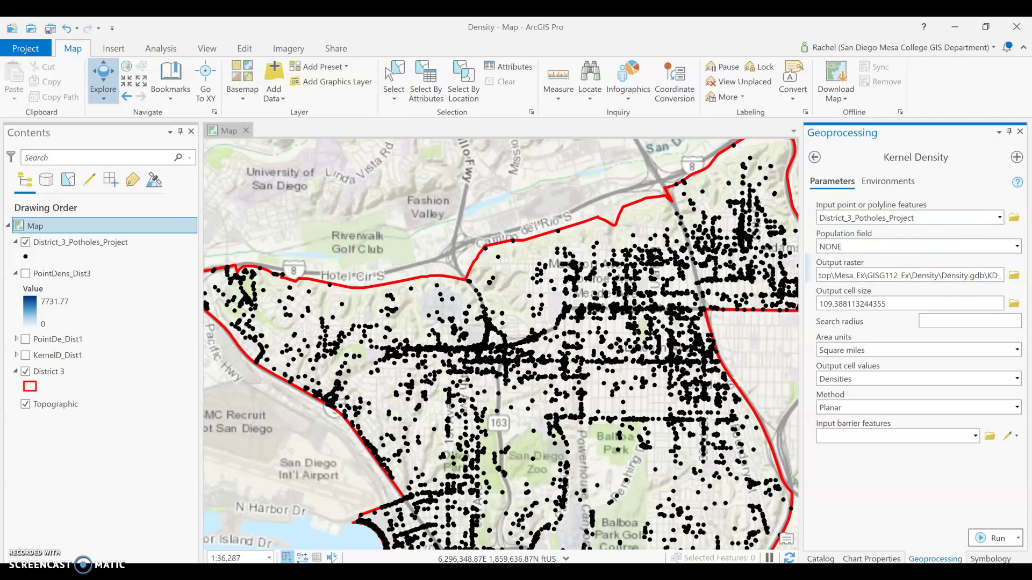
{"action": "type", "text": "Dist"}
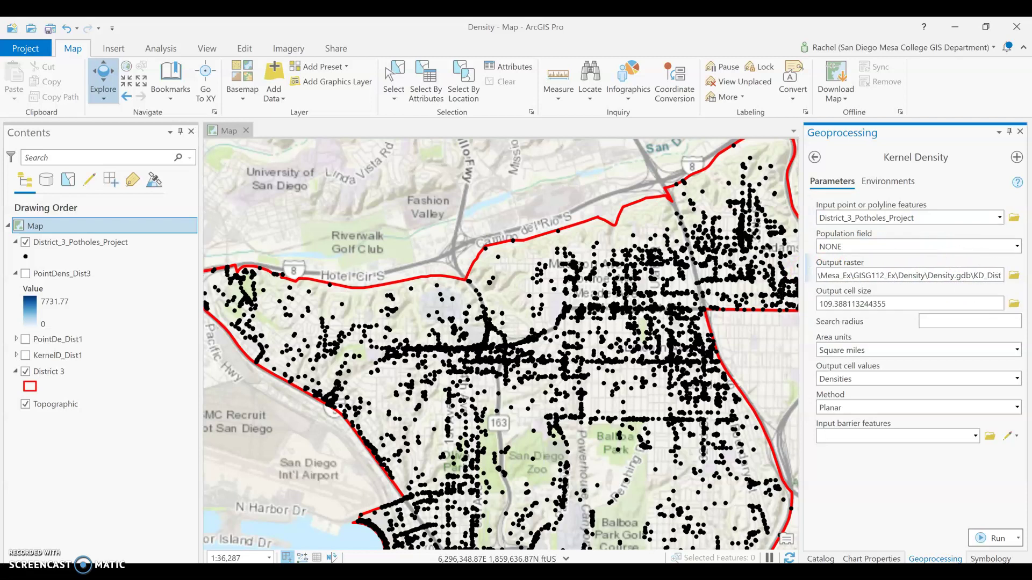
{"action": "type", "text": "3"}
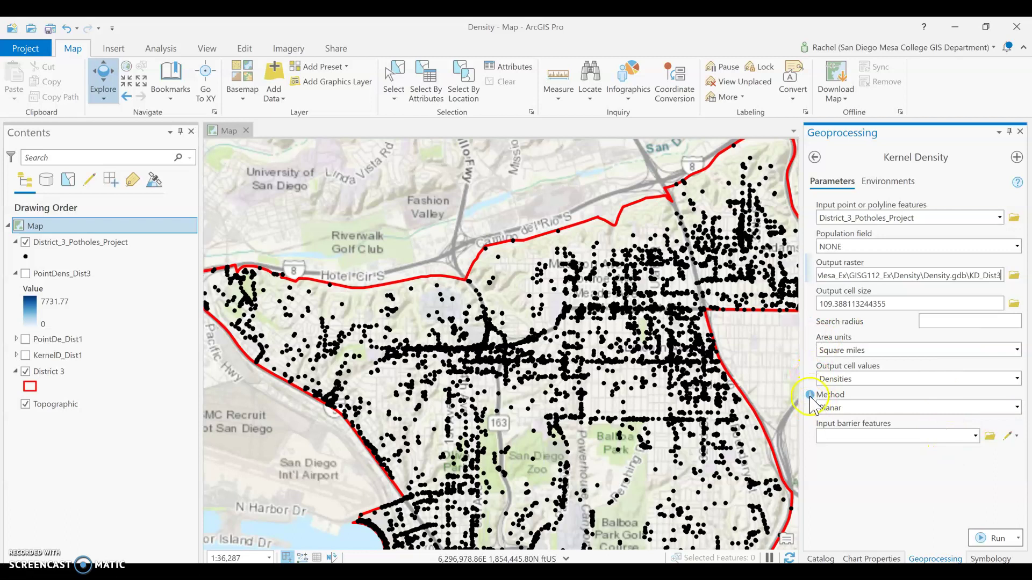
{"action": "left_click", "coordinate": [989, 540]}
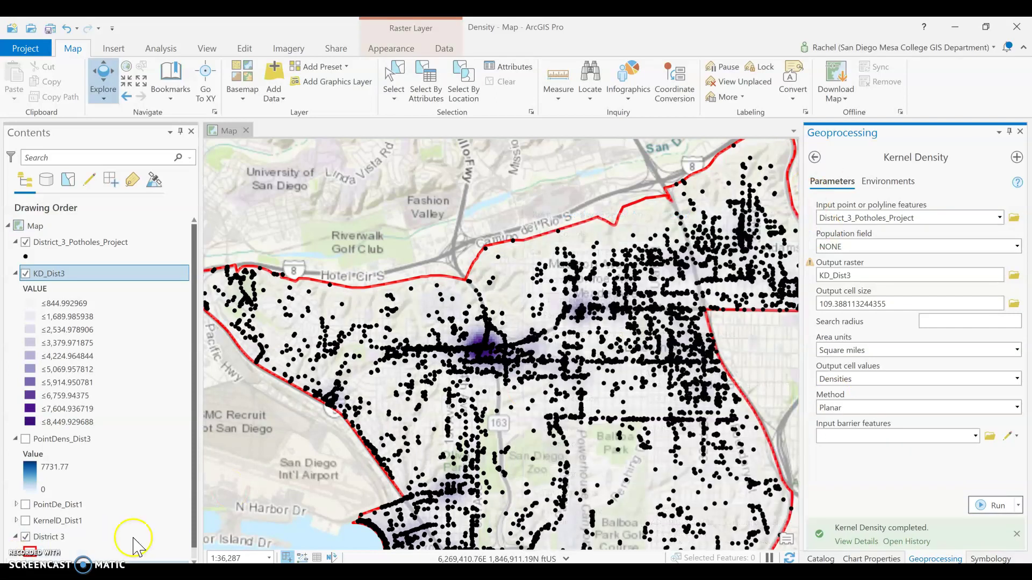
Hide District_3_Potholes_Project and symbolize KD_Dist3 as Stretch with the white-to-dark-blue color scheme
{"action": "left_click", "coordinate": [26, 243]}
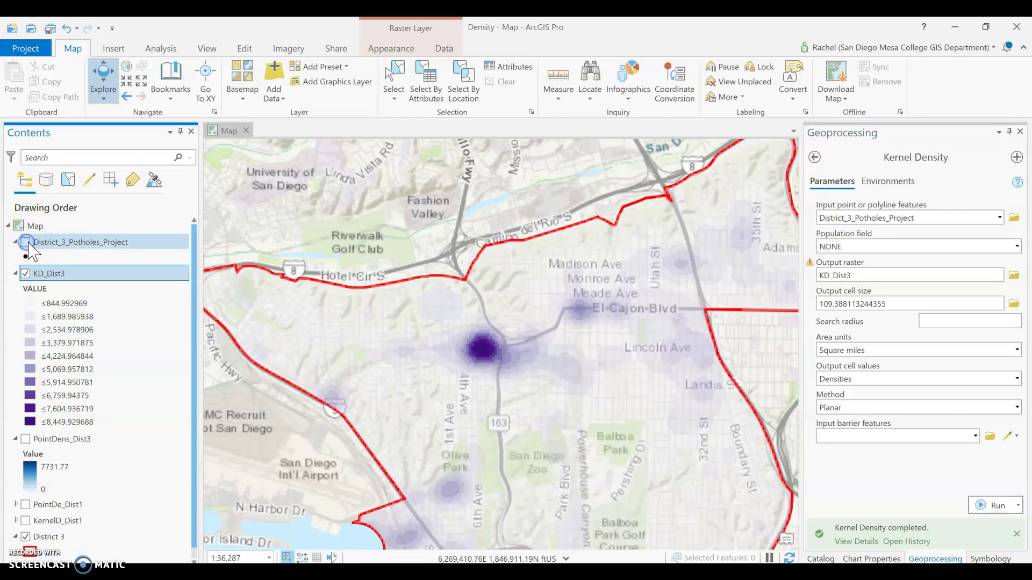
{"action": "left_click", "coordinate": [989, 559]}
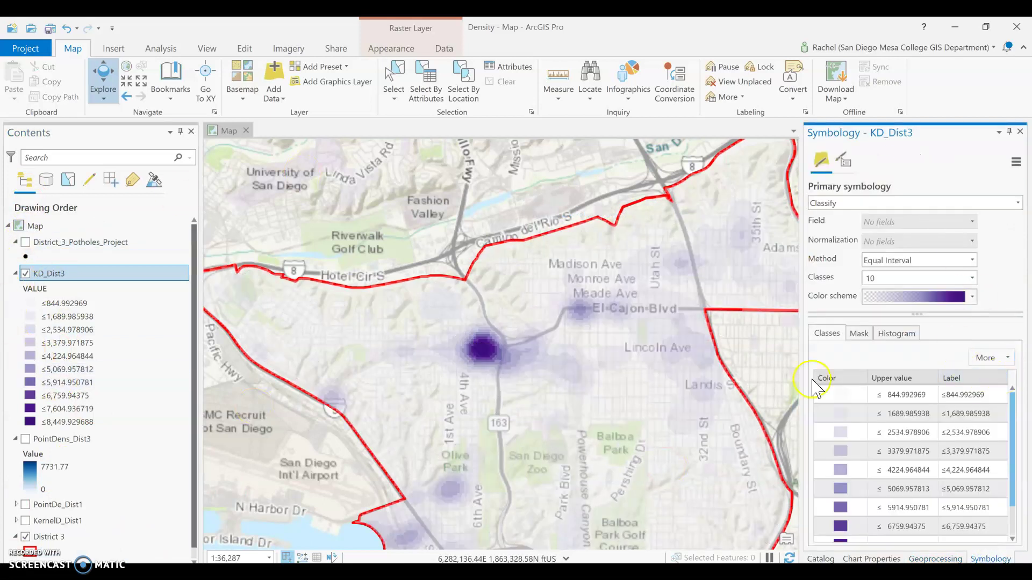
{"action": "left_click", "coordinate": [1018, 203]}
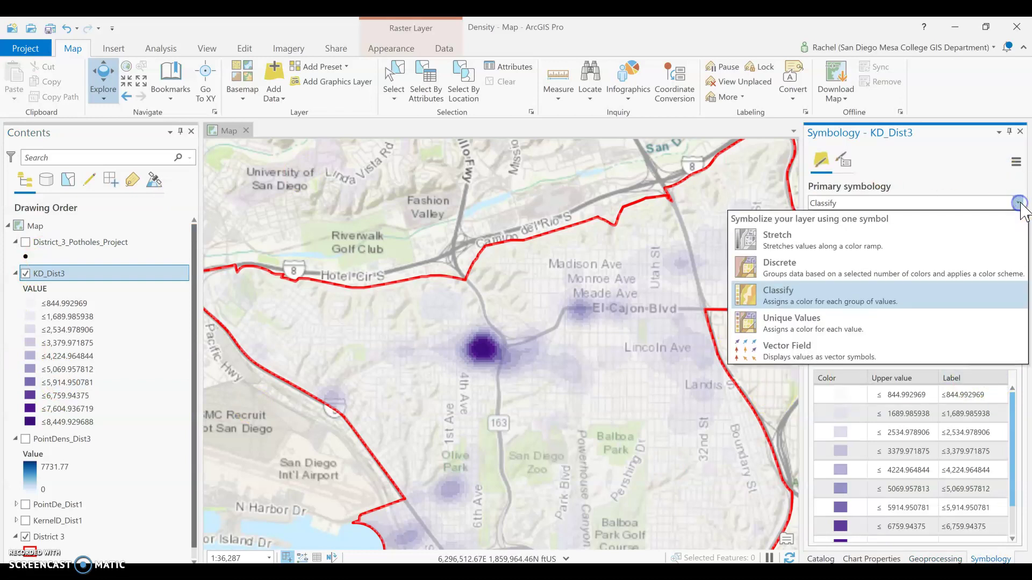
{"action": "left_click", "coordinate": [984, 240]}
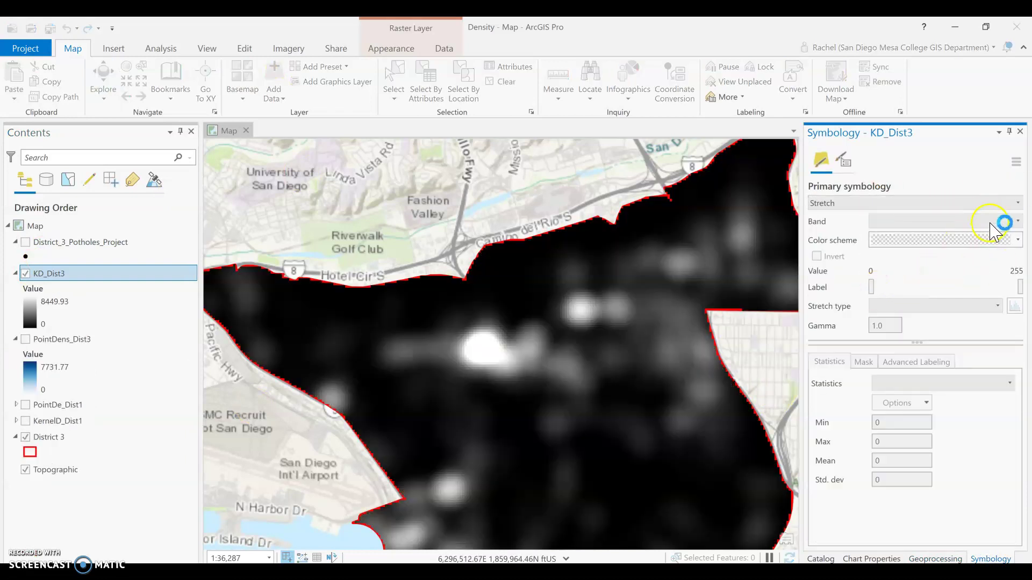
{"action": "left_click", "coordinate": [1019, 240]}
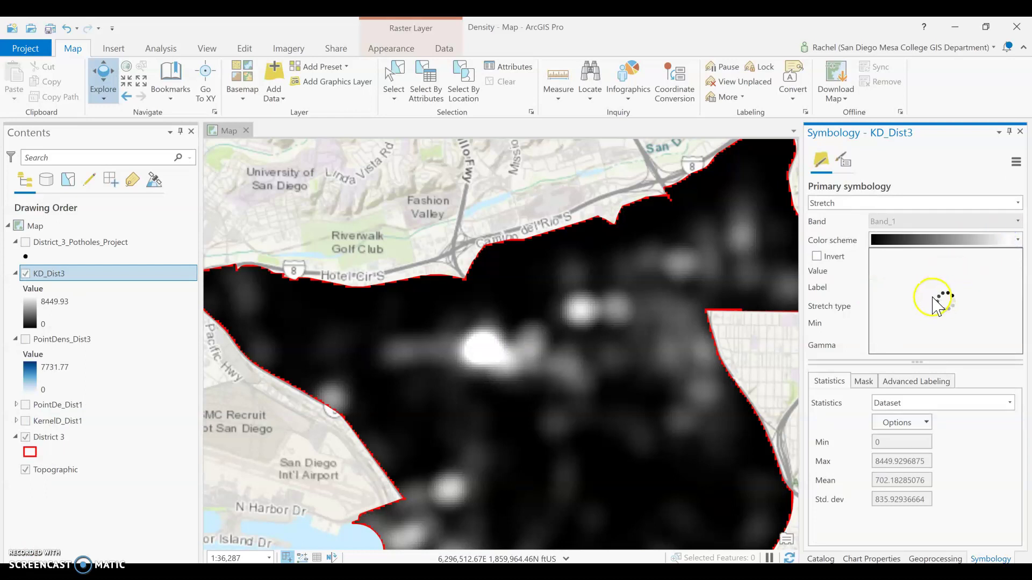
{"action": "scroll", "coordinate": [914, 322], "scroll_direction": "down", "scroll_amount": 5}
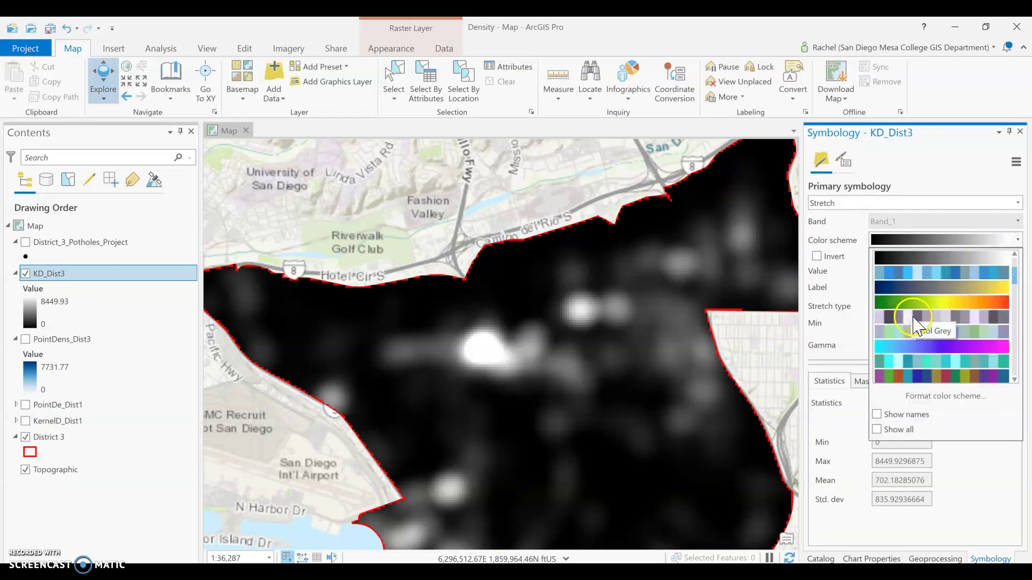
{"action": "scroll", "coordinate": [921, 325], "scroll_direction": "down", "scroll_amount": 10}
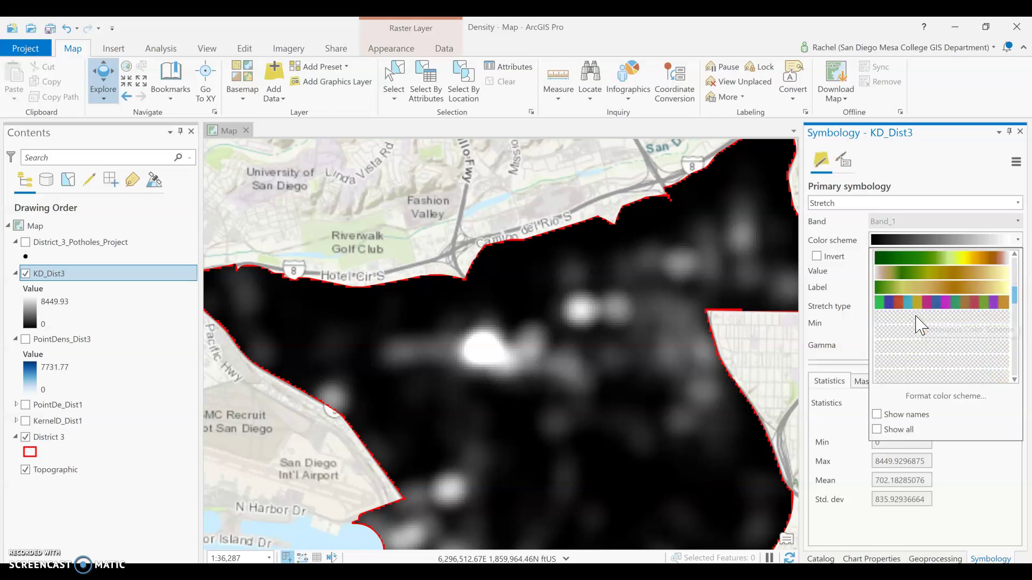
{"action": "scroll", "coordinate": [920, 324], "scroll_direction": "down", "scroll_amount": 8}
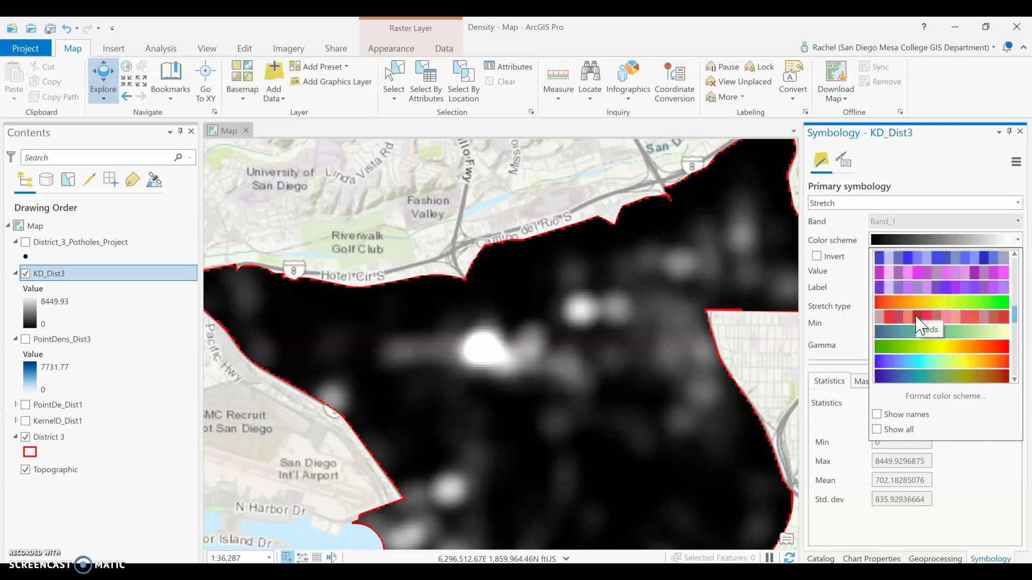
{"action": "scroll", "coordinate": [920, 324], "scroll_direction": "up", "scroll_amount": 10}
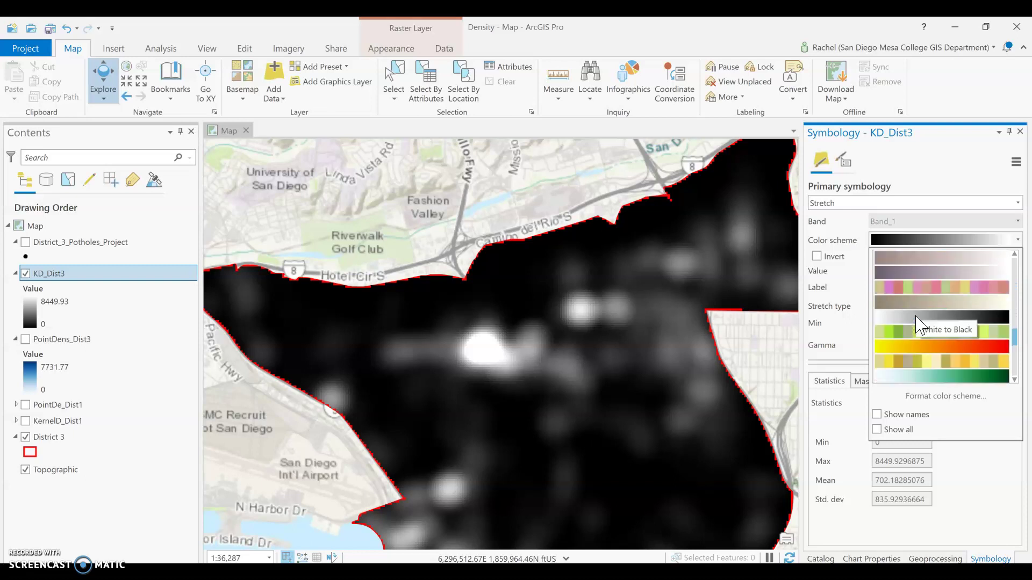
{"action": "left_click", "coordinate": [922, 322]}
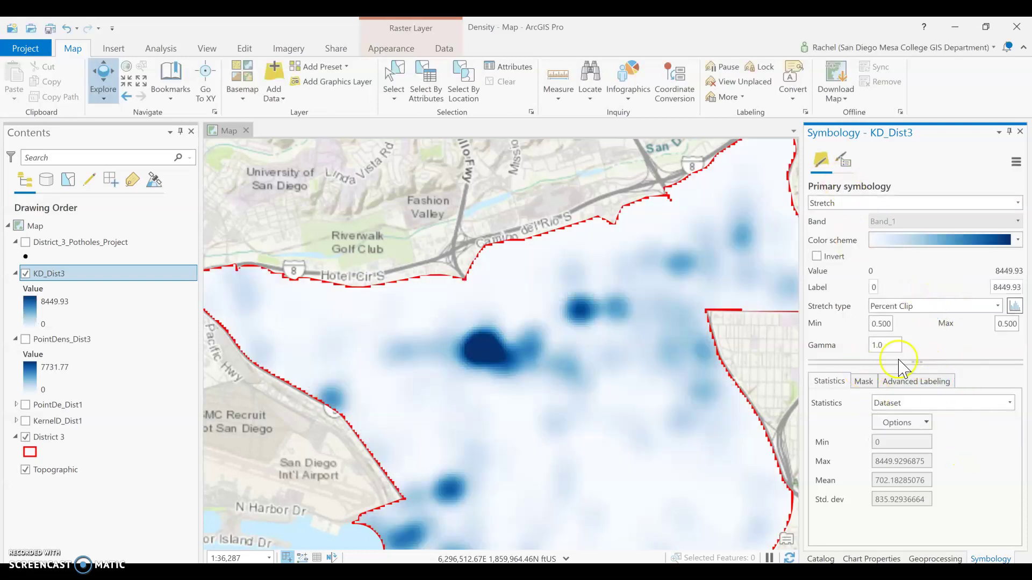
{"action": "left_click", "coordinate": [920, 559]}
{"action": "left_click", "coordinate": [863, 560]}
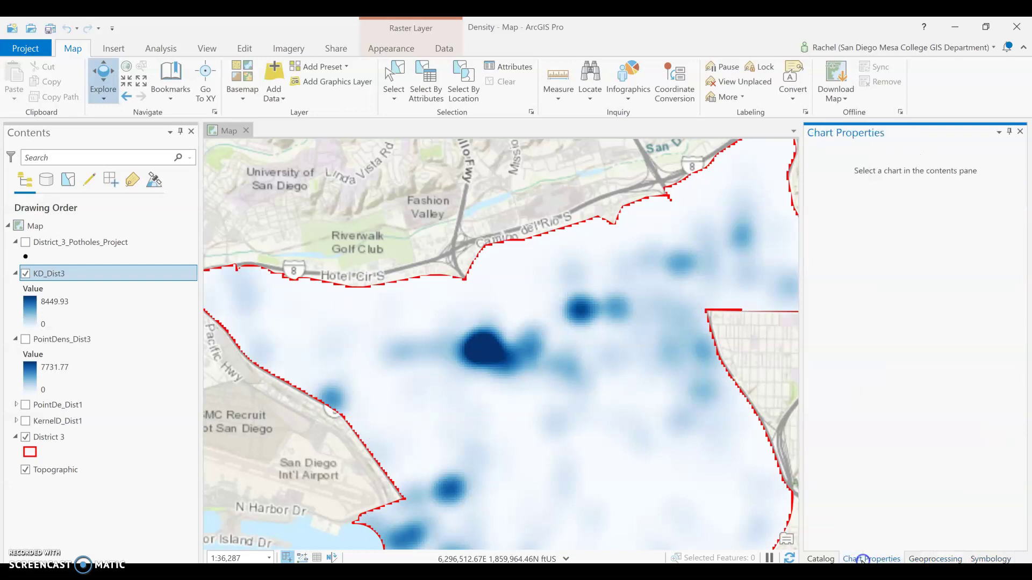
{"action": "left_click", "coordinate": [820, 559]}
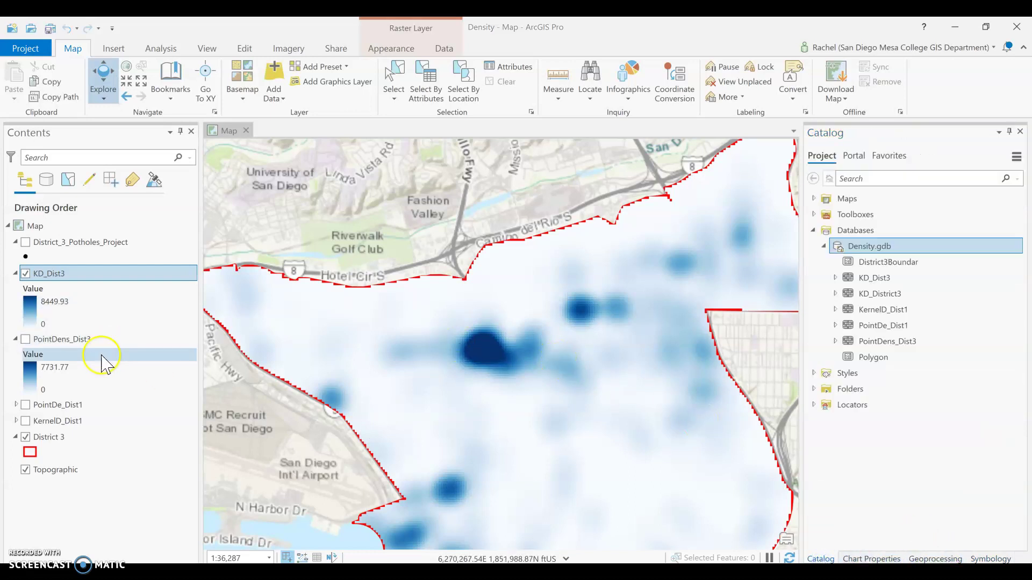
Turn on PointDens_Dist3 and swipe KD_Dist3 over it to compare the two density surfaces across the whole district
{"action": "right_click", "coordinate": [56, 273]}
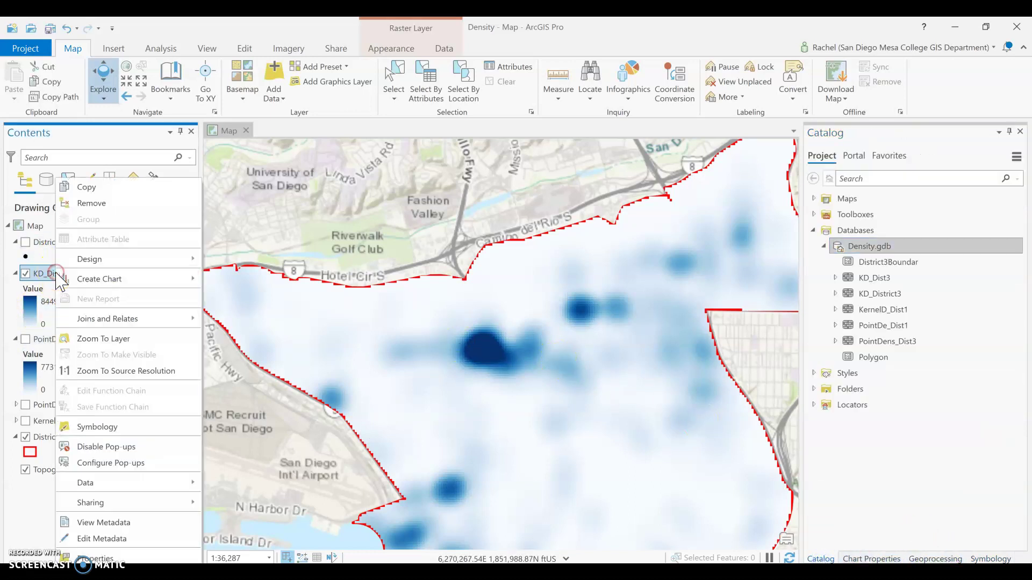
{"action": "left_click", "coordinate": [94, 338]}
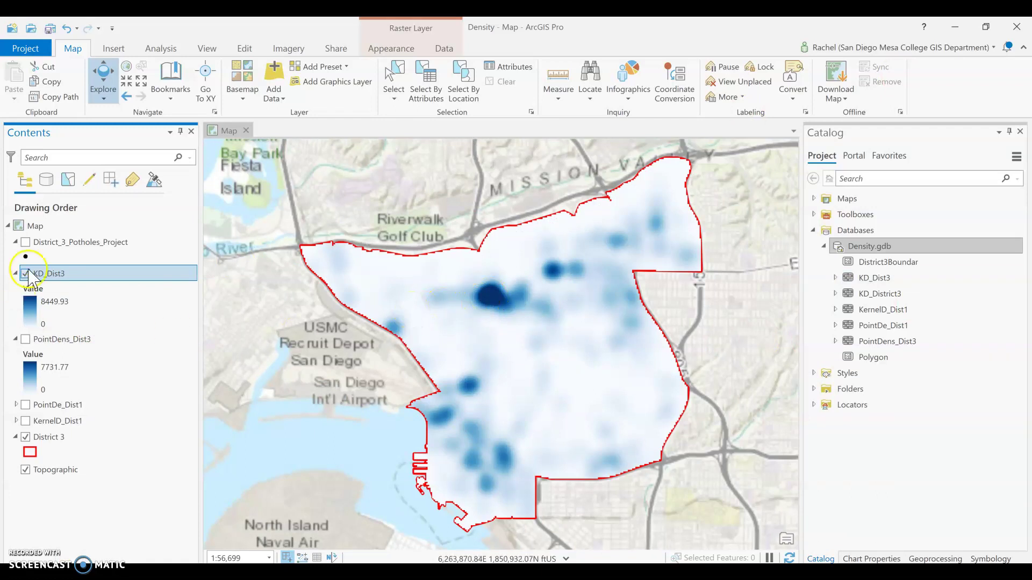
{"action": "left_click", "coordinate": [26, 339]}
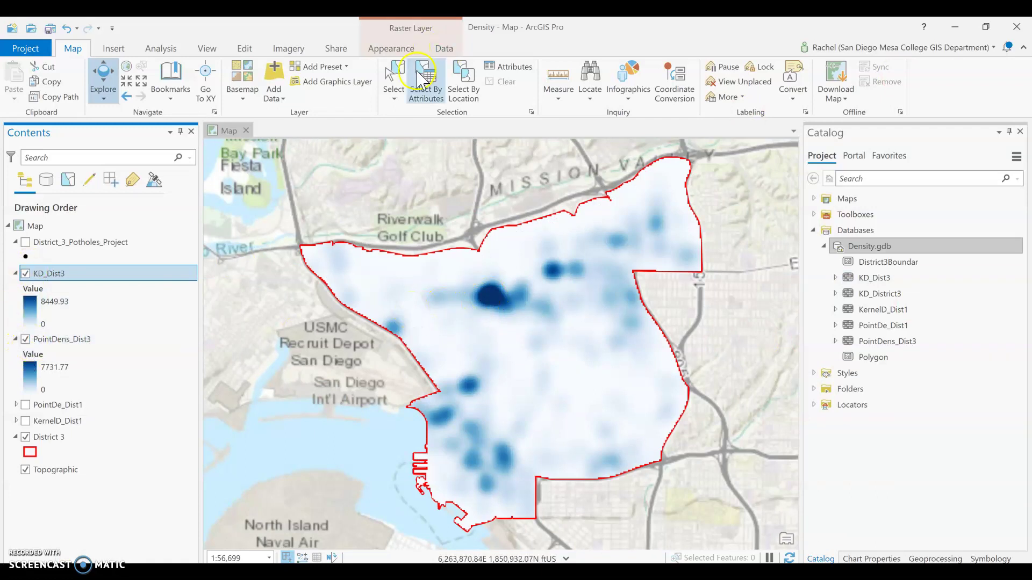
{"action": "left_click", "coordinate": [390, 48]}
{"action": "left_click", "coordinate": [177, 83]}
{"action": "left_click_drag", "start_coordinate": [574, 275], "coordinate": [550, 217]}
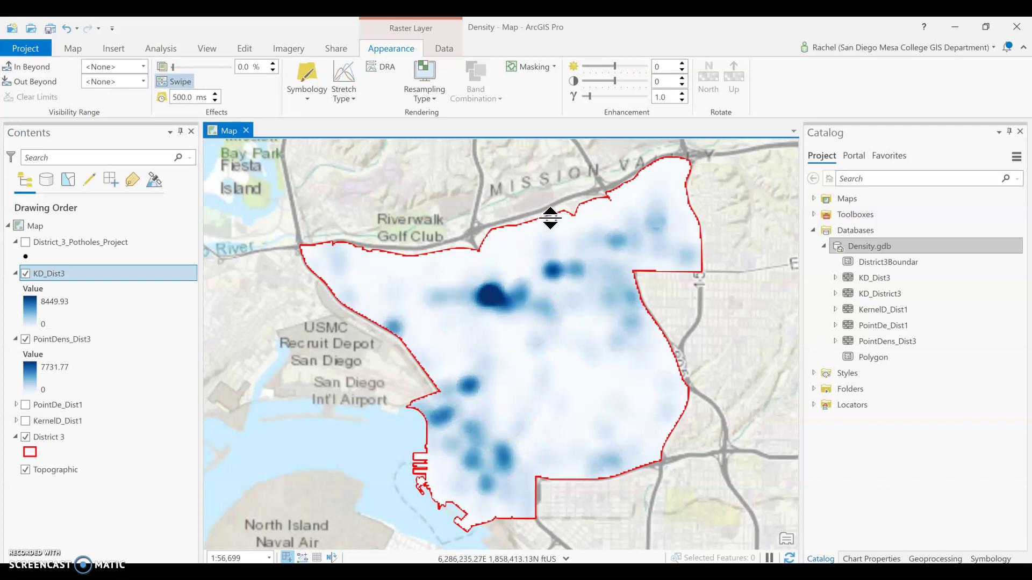
{"action": "left_click_drag", "start_coordinate": [568, 177], "coordinate": [486, 486]}
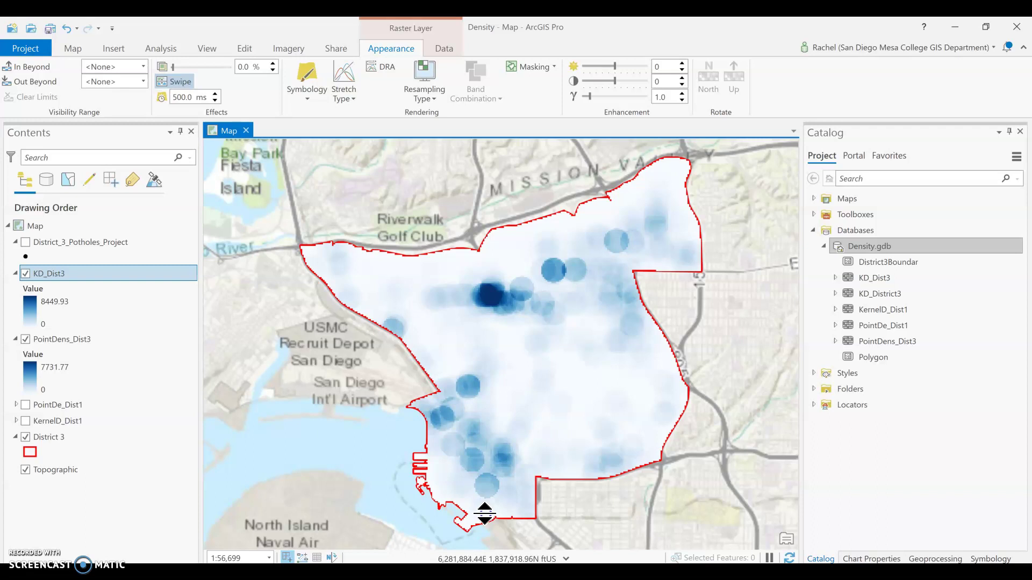
{"action": "left_click_drag", "start_coordinate": [485, 514], "coordinate": [488, 332]}
{"action": "left_click_drag", "start_coordinate": [476, 274], "coordinate": [548, 190]}
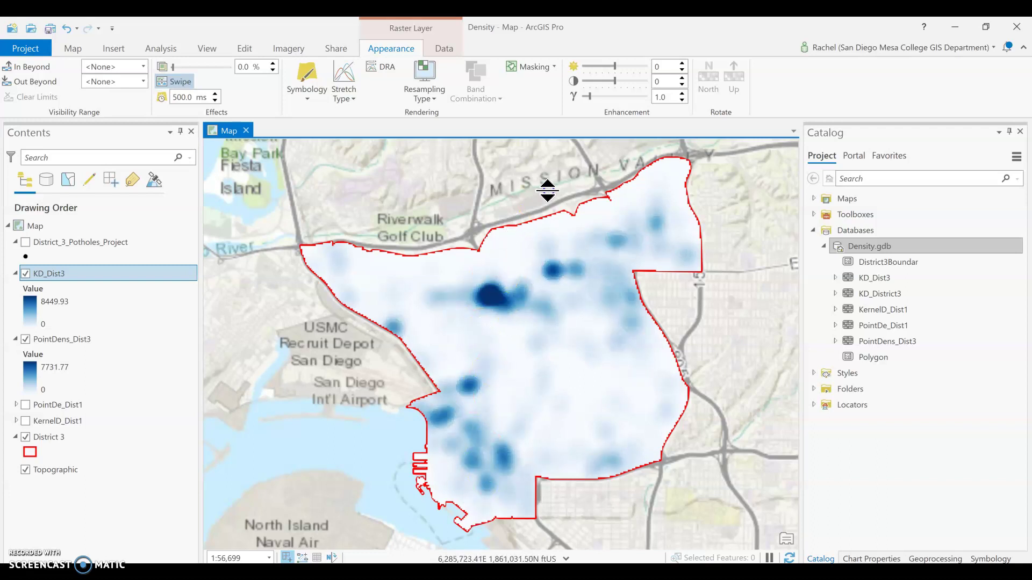
{"action": "scroll", "coordinate": [492, 339], "scroll_direction": "up", "scroll_amount": 3}
{"action": "scroll", "coordinate": [488, 330], "scroll_direction": "down", "scroll_amount": 3}
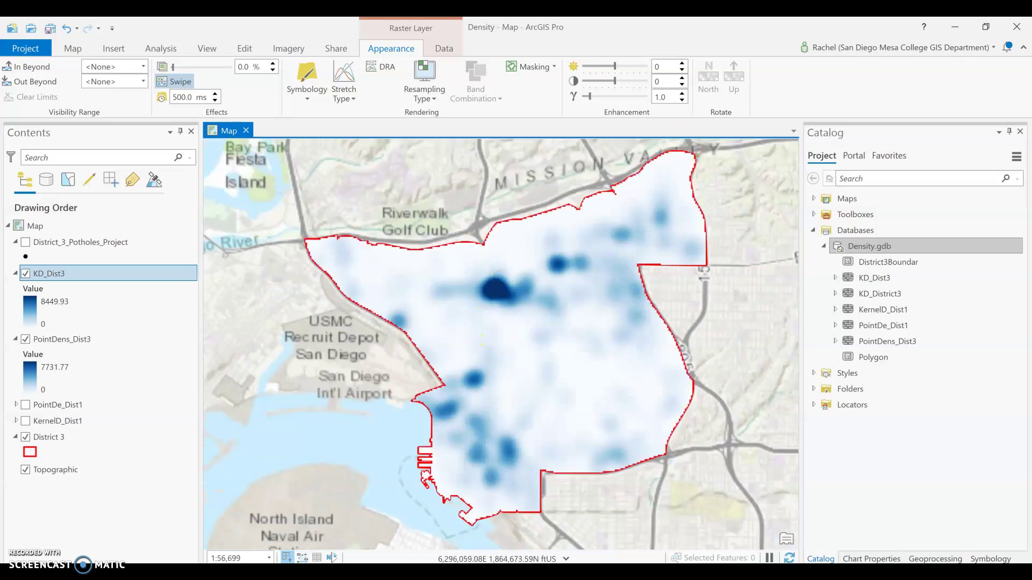
Compare the hotspot shapes again by switching KD_Dist3 off and on above PointDens_Dist3 and swiping over the main hotspot
{"action": "left_click", "coordinate": [25, 274]}
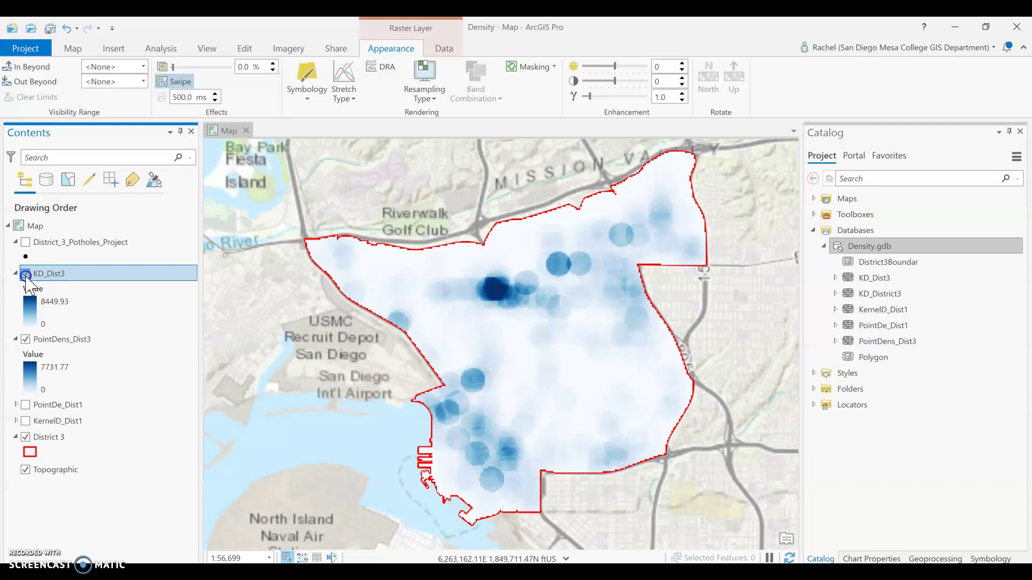
{"action": "left_click", "coordinate": [26, 274]}
{"action": "left_click_drag", "start_coordinate": [495, 259], "coordinate": [478, 274]}
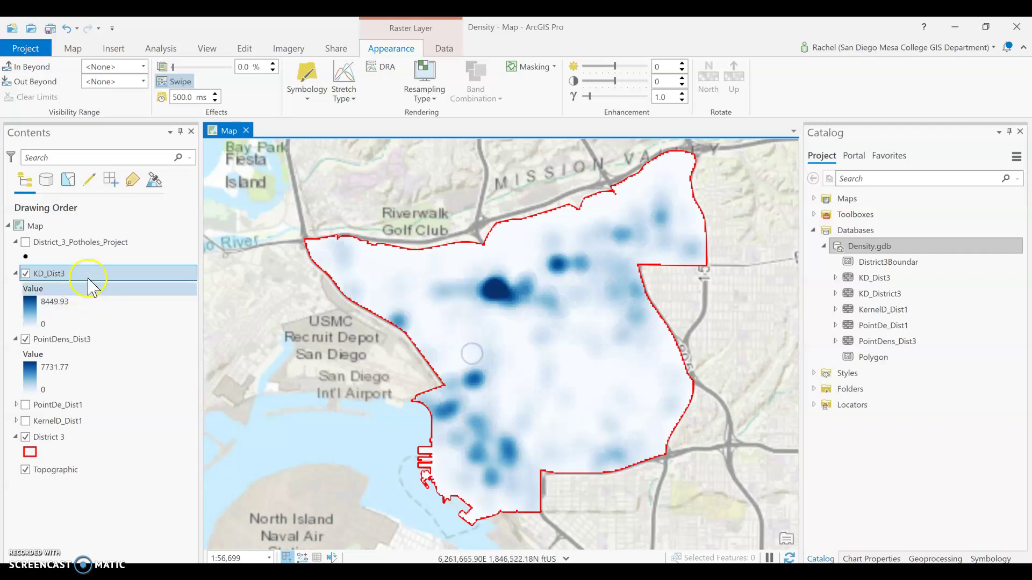
Hide PointDens_Dist3 and swipe KD_Dist3 over the basemap to examine the streets beneath the hotspots west of Balboa Park
{"action": "left_click", "coordinate": [25, 339]}
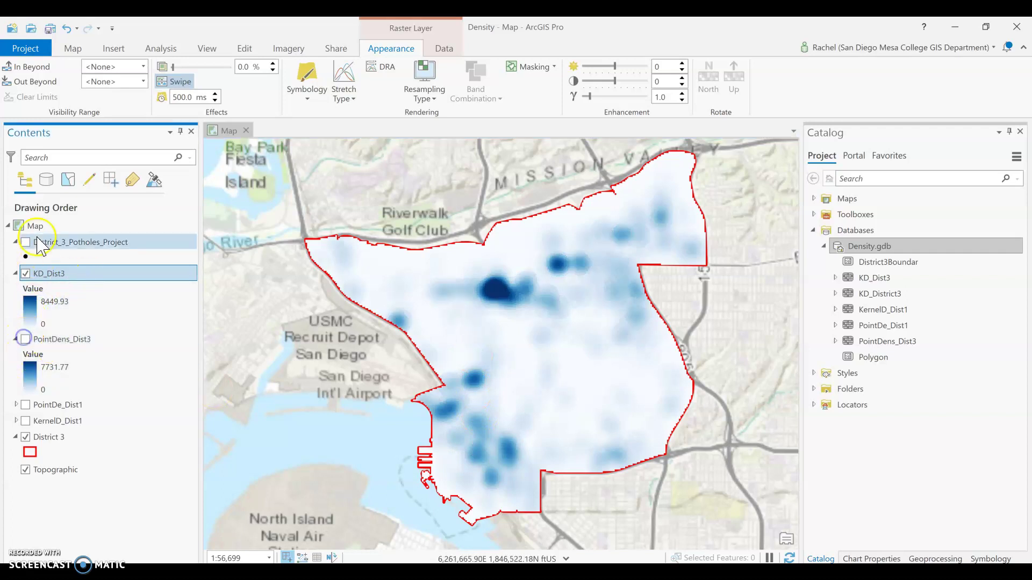
{"action": "left_click", "coordinate": [25, 274]}
{"action": "left_click", "coordinate": [26, 274]}
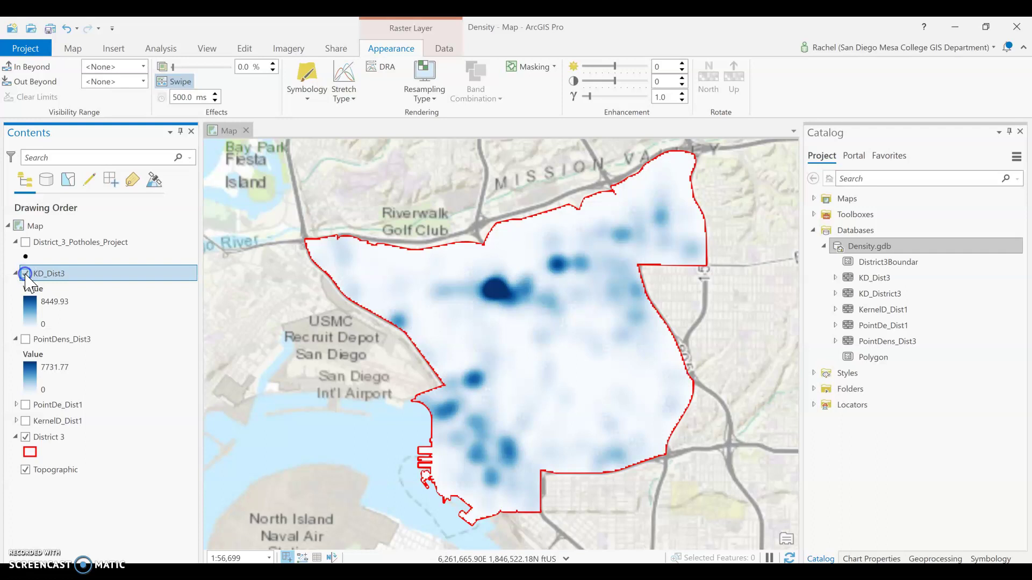
{"action": "scroll", "coordinate": [610, 373], "scroll_direction": "up", "scroll_amount": 5}
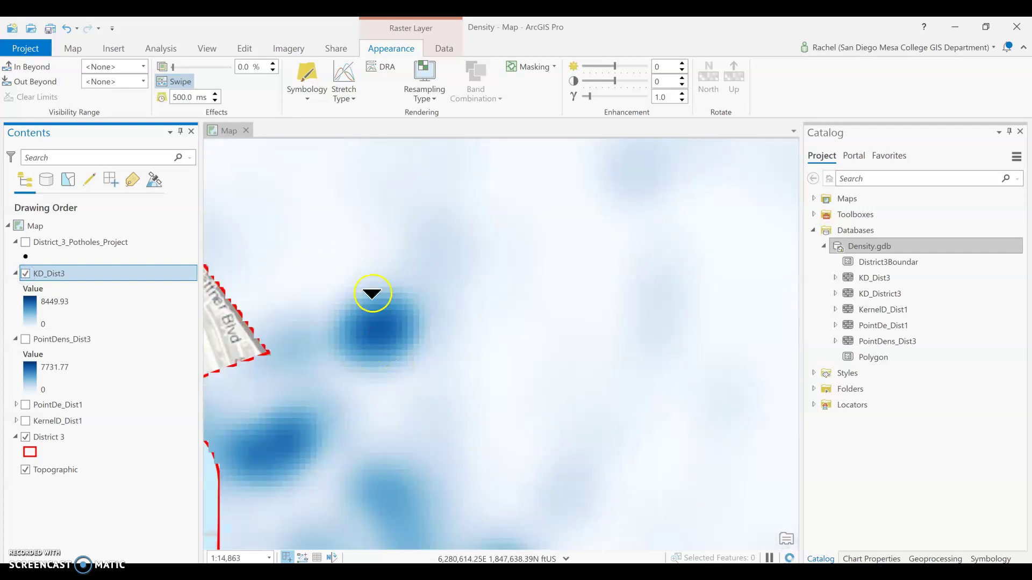
{"action": "left_click_drag", "start_coordinate": [370, 266], "coordinate": [395, 456]}
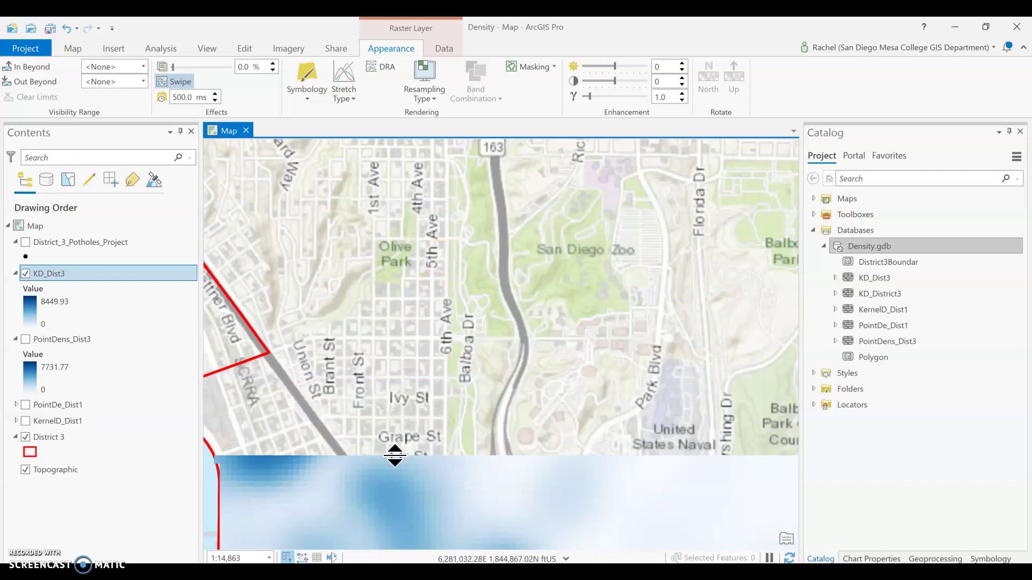
{"action": "left_click_drag", "start_coordinate": [401, 373], "coordinate": [383, 398]}
{"action": "scroll", "coordinate": [357, 276], "scroll_direction": "down", "scroll_amount": 4}
{"action": "left_click_drag", "start_coordinate": [350, 247], "coordinate": [422, 288]}
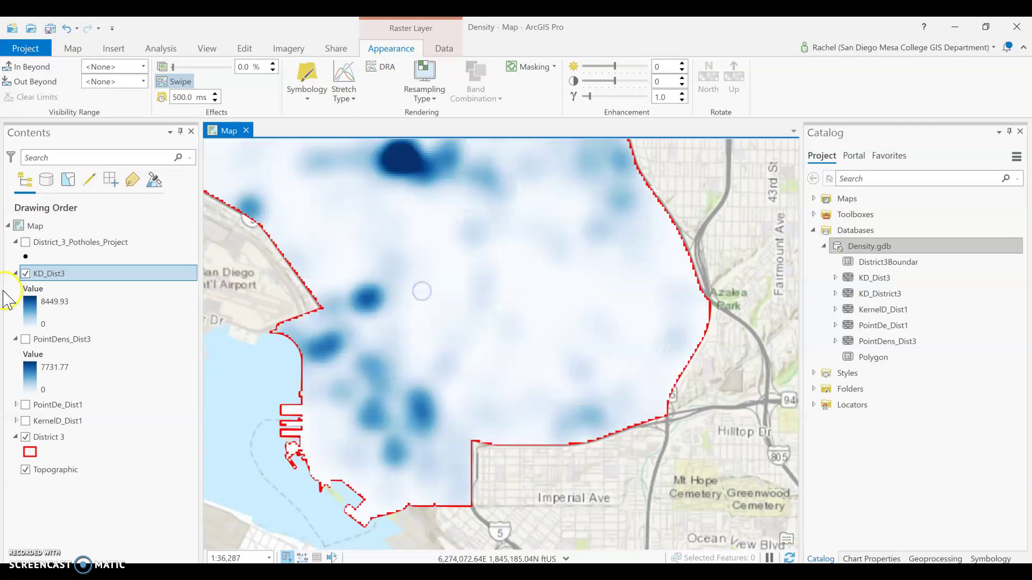
Turn PointDens_Dist3 back on beneath the visible KD_Dist3 and zoom the map to the KD_Dist3 layer
{"action": "left_click", "coordinate": [27, 274]}
{"action": "left_click", "coordinate": [25, 339]}
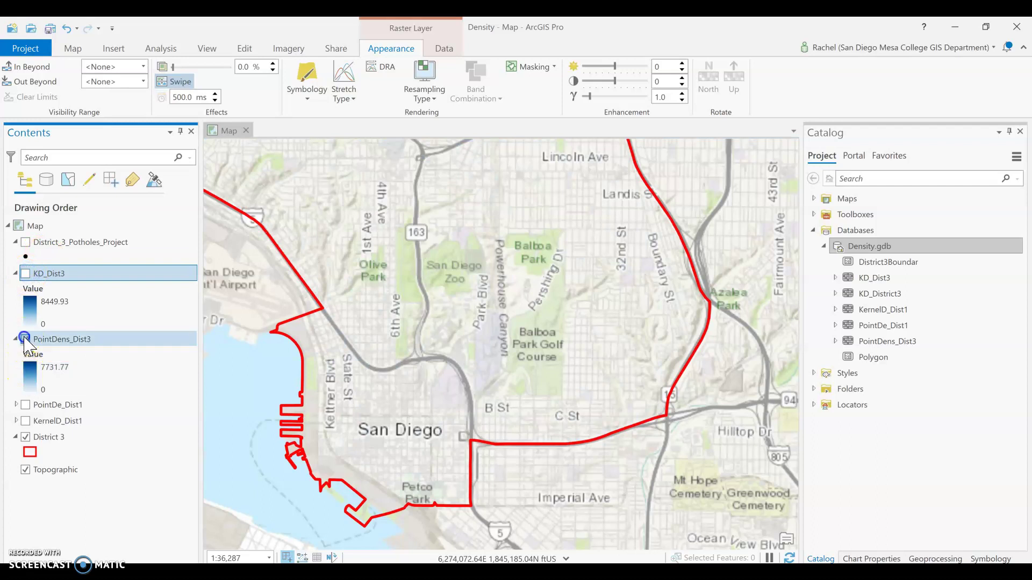
{"action": "left_click", "coordinate": [26, 273]}
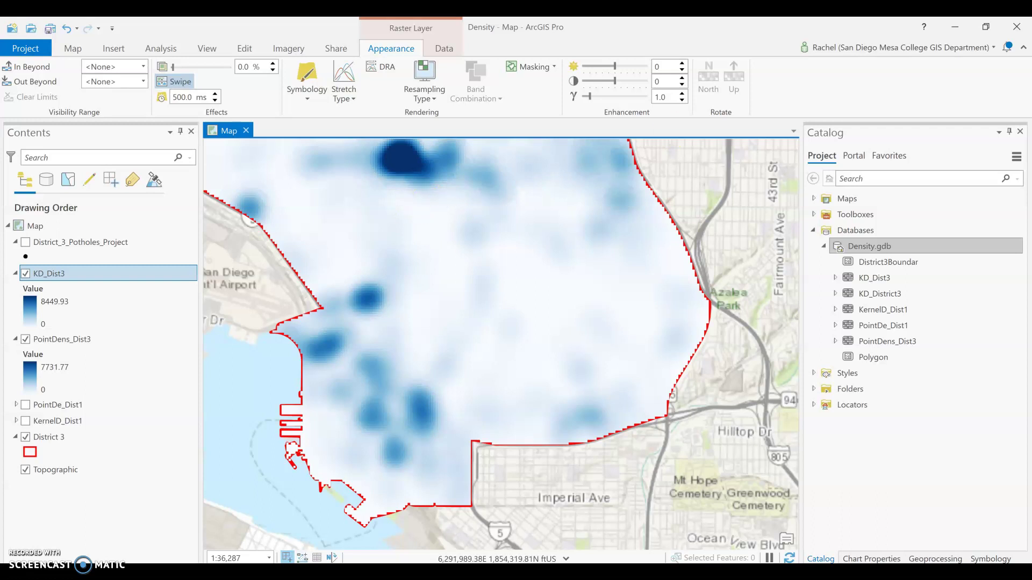
{"action": "scroll", "coordinate": [515, 279], "scroll_direction": "down", "scroll_amount": 3}
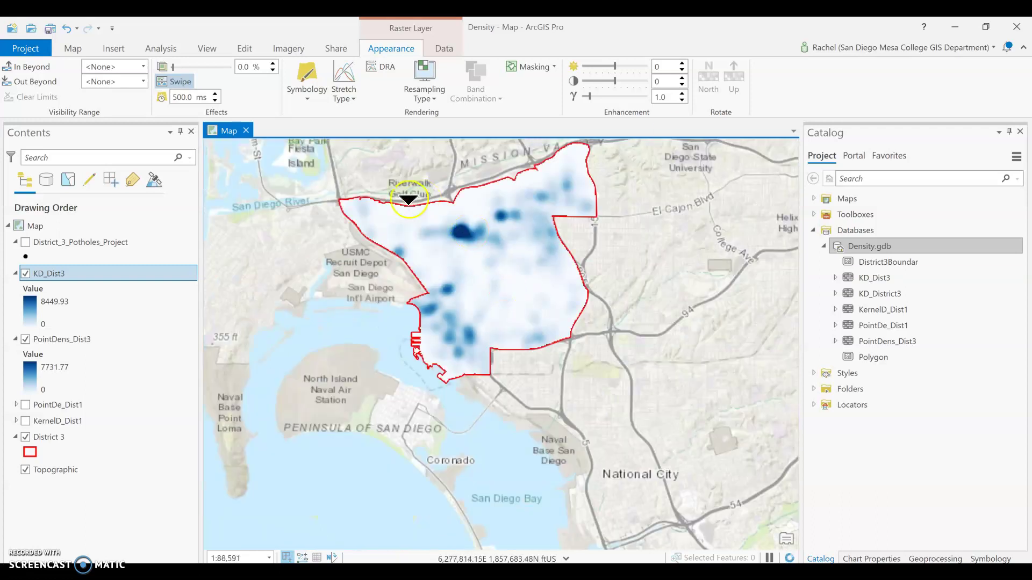
{"action": "right_click", "coordinate": [45, 273]}
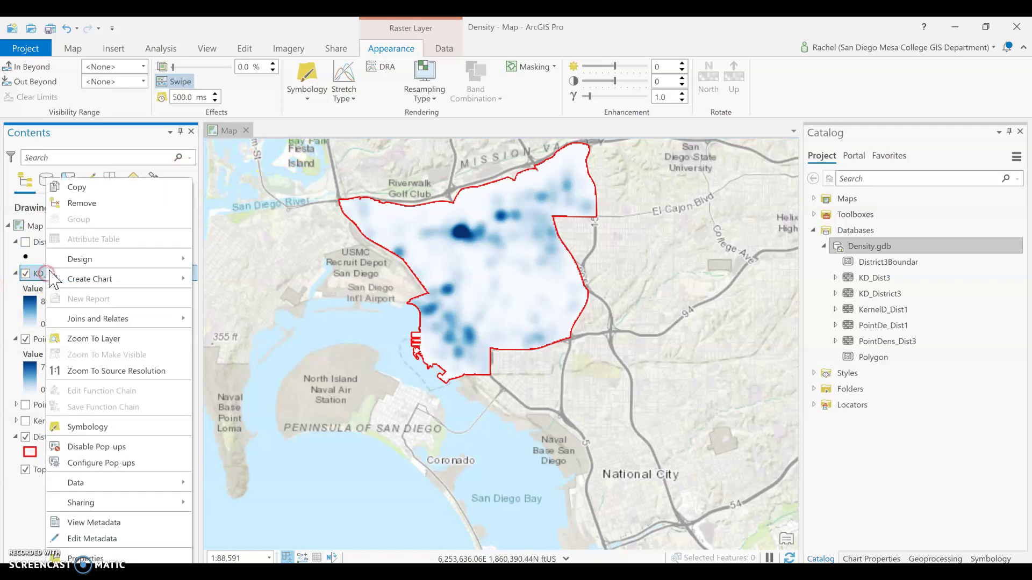
{"action": "left_click", "coordinate": [70, 339]}
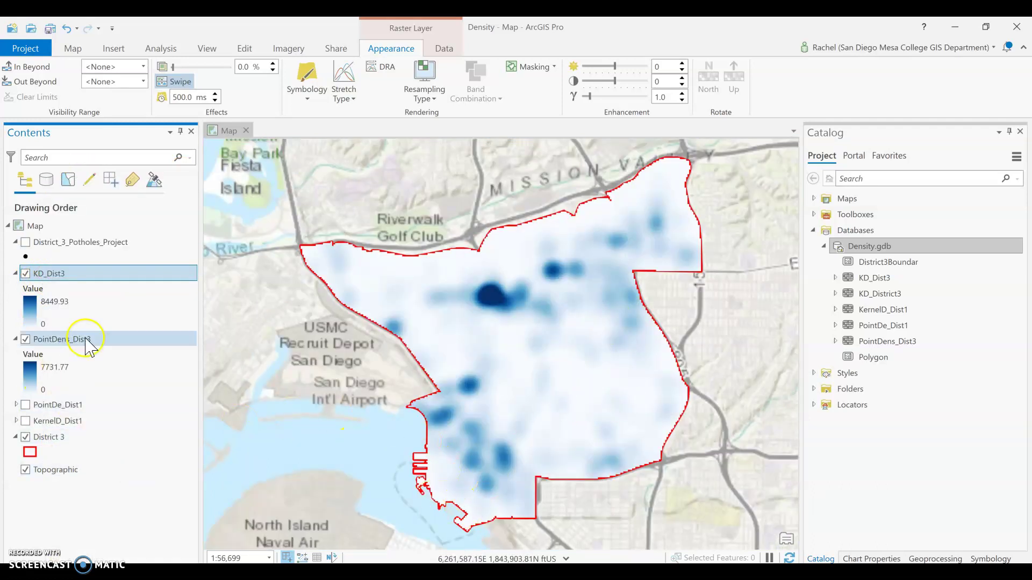
{"action": "left_click", "coordinate": [80, 339]}
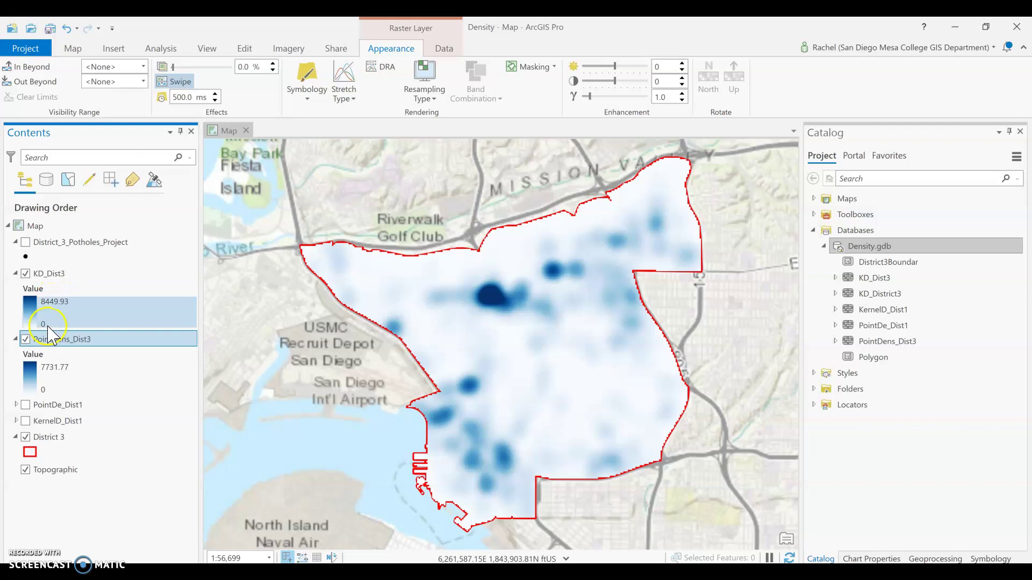
{"action": "left_click", "coordinate": [639, 230]}
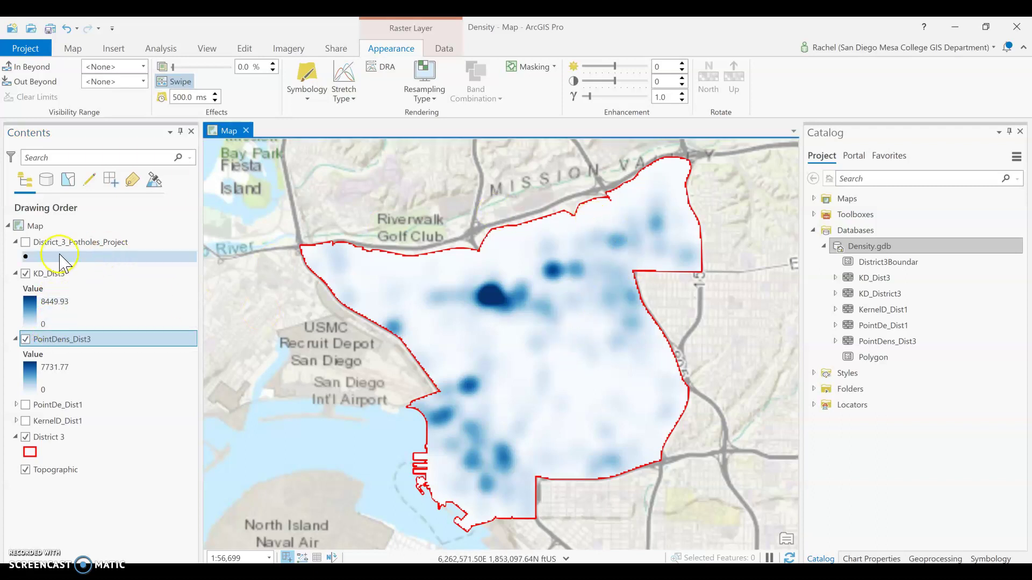
{"action": "left_click", "coordinate": [49, 273]}
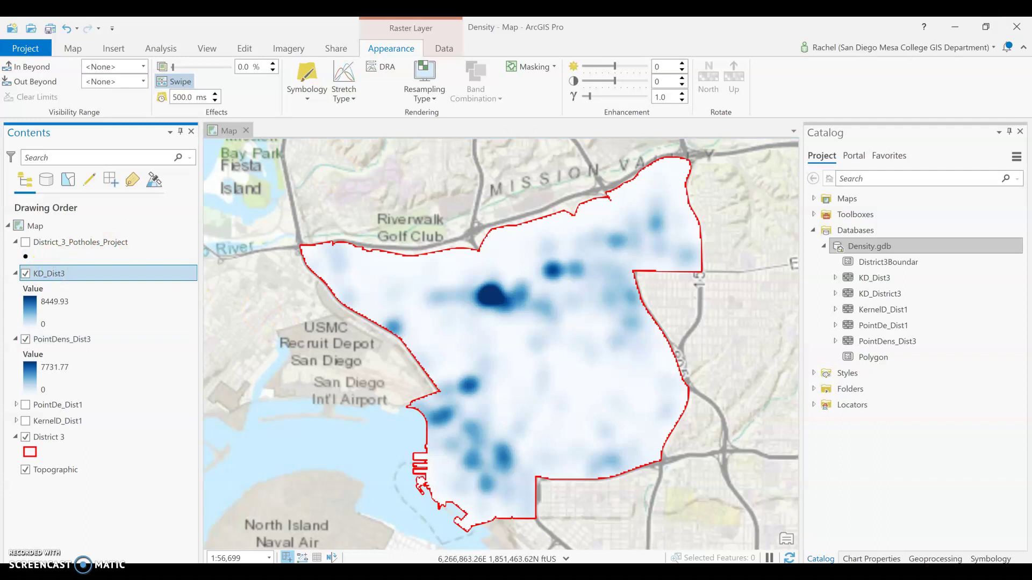